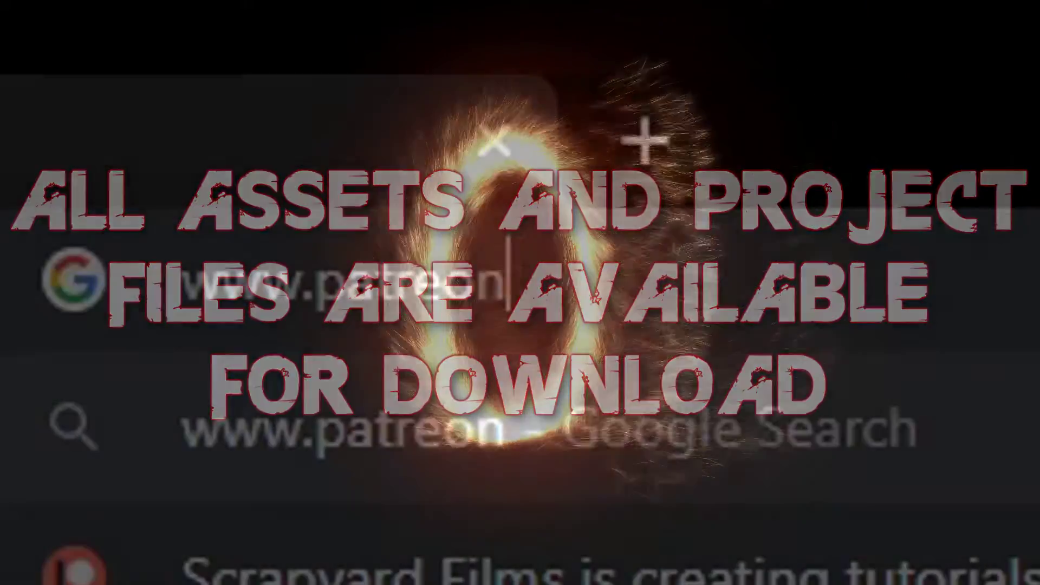
text(.com/sy)
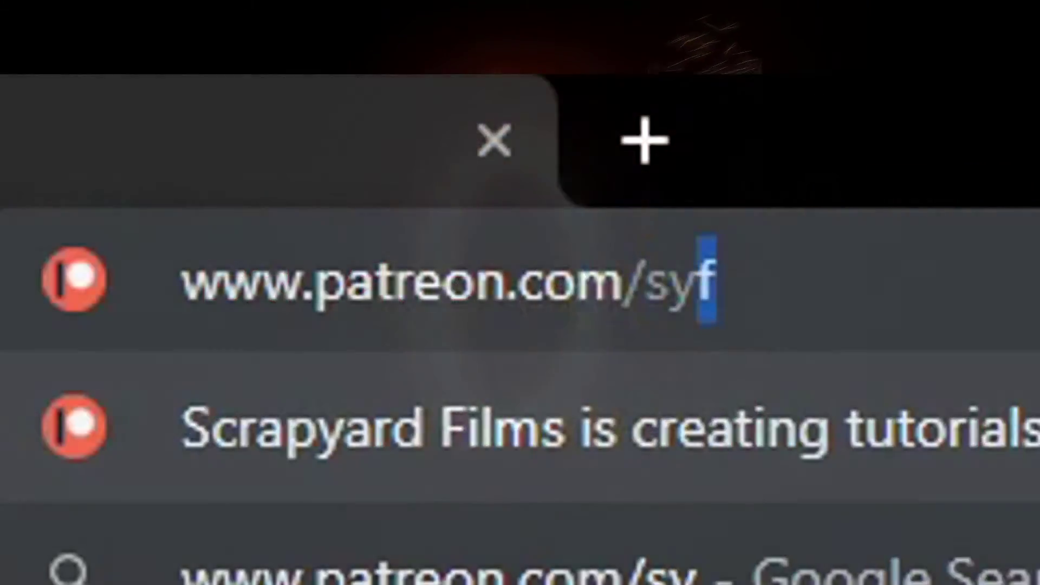
key(Return)
scroll(873, 328, down, 5)
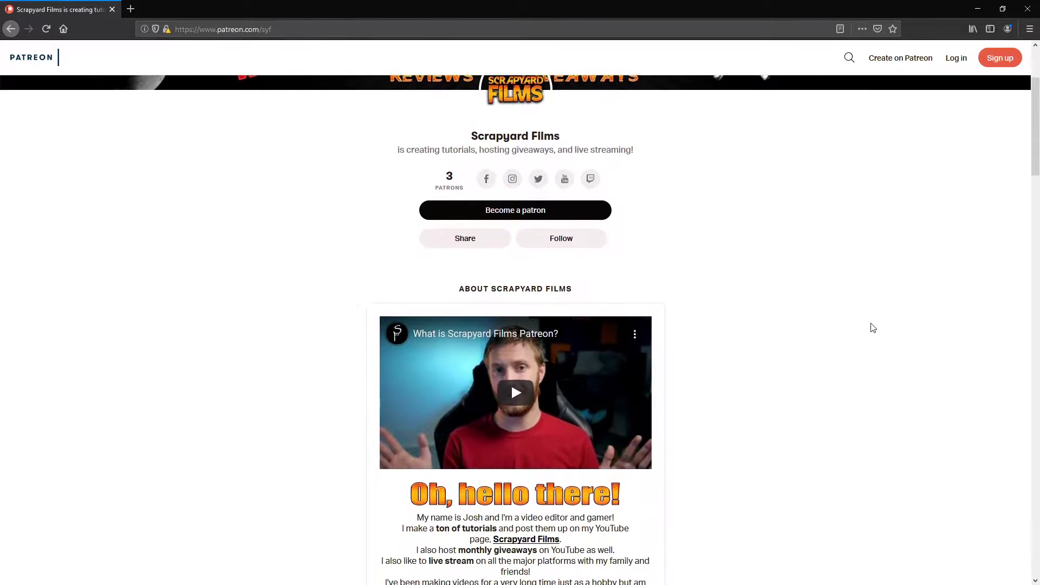
scroll(873, 328, down, 7)
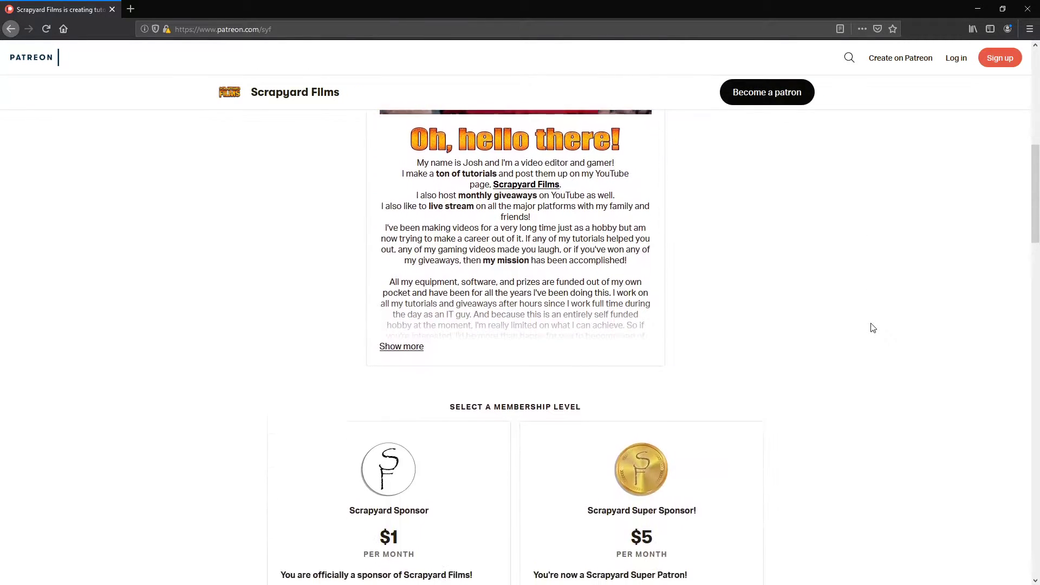
scroll(871, 327, down, 4)
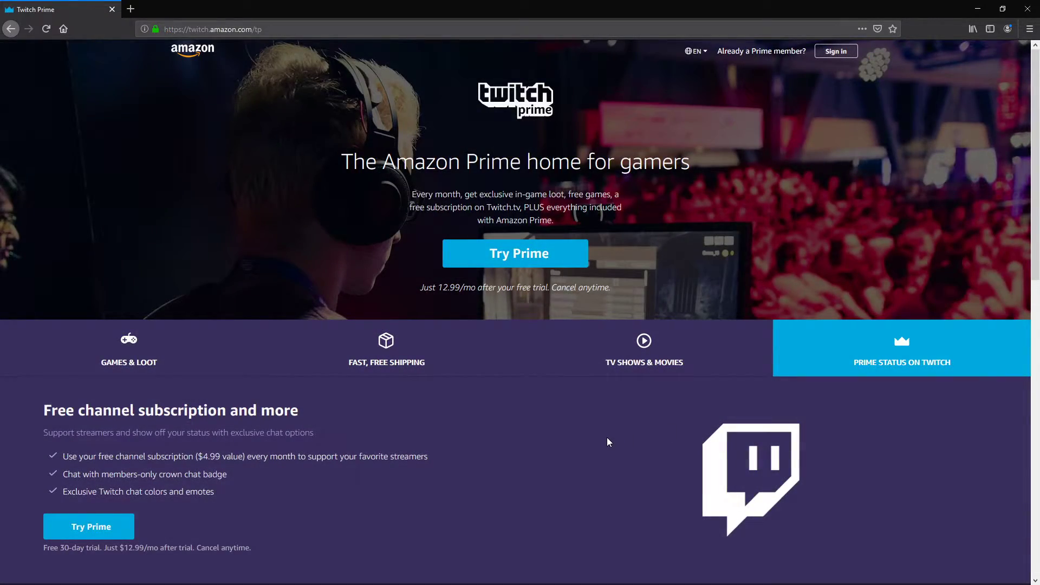
Look through the Twitch Prime page for its free channel subscription offer
scroll(606, 437, down, 1)
scroll(870, 431, down, 2)
scroll(870, 431, down, 2)
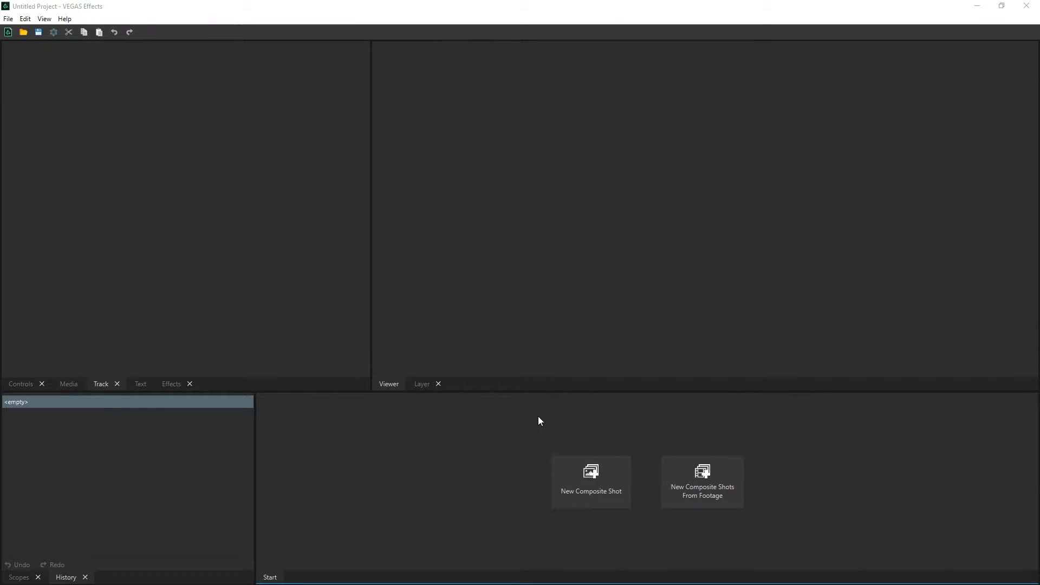
In VEGAS Effects, create a composite shot with a width of 1080 and a duration of 00:00:15:00
click(599, 489)
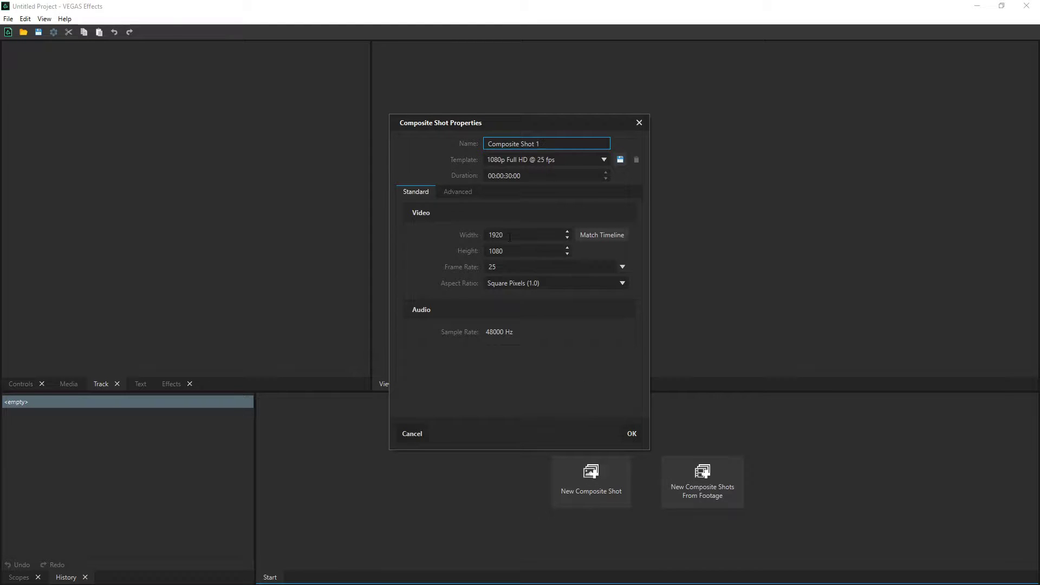
drag(526, 237, 458, 236)
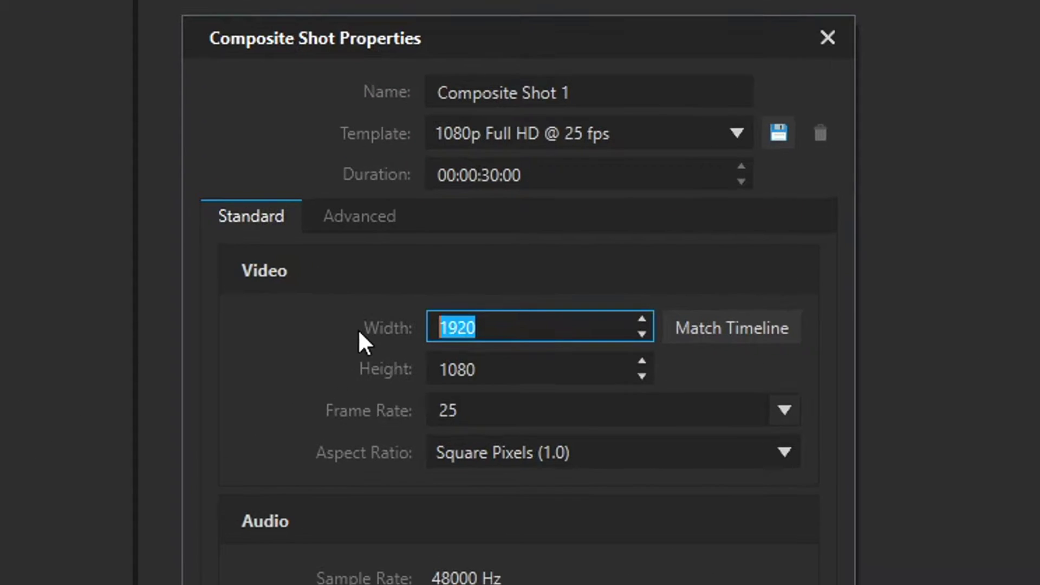
text(1080)
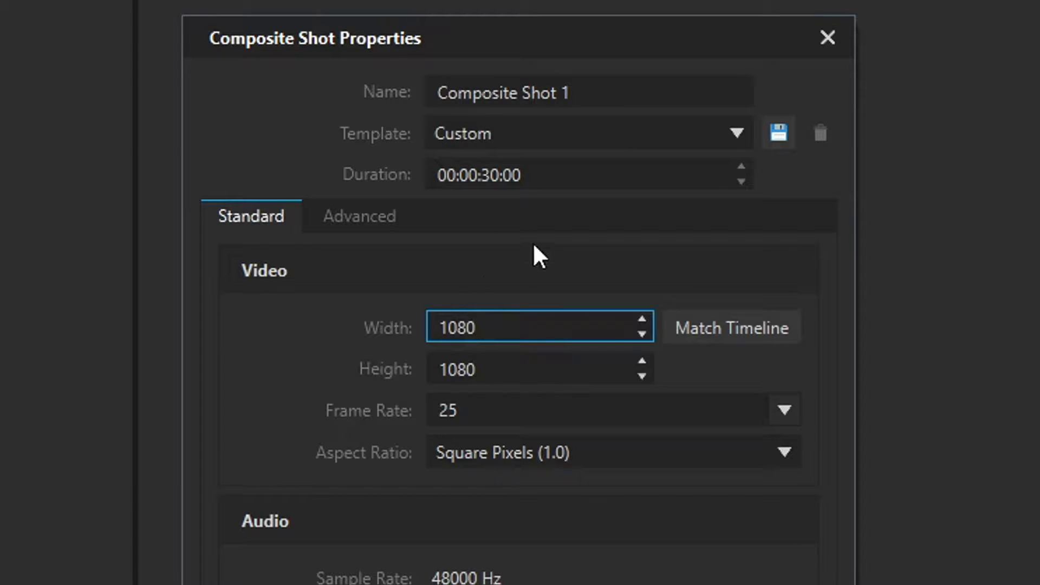
click(493, 174)
click(491, 174)
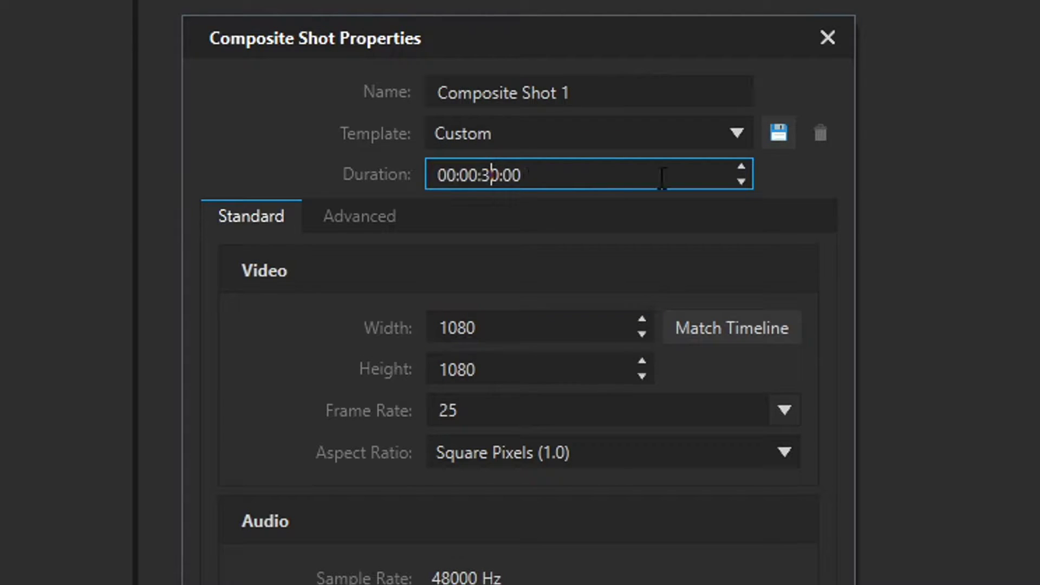
key(BackSpace)
key(Delete)
text(15)
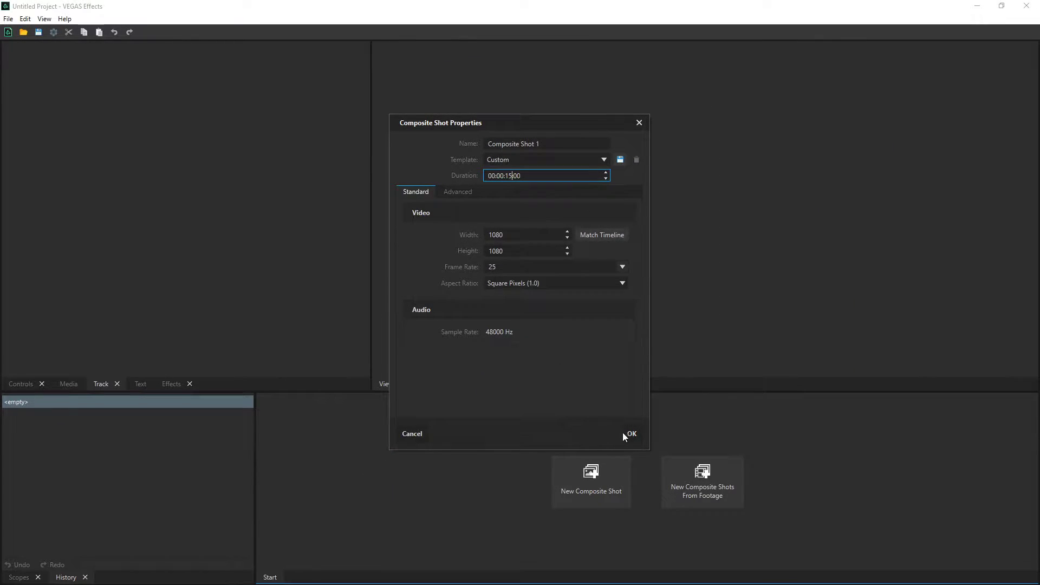
click(629, 435)
Add a white plane layer named "shield plane" to the composite shot
click(473, 407)
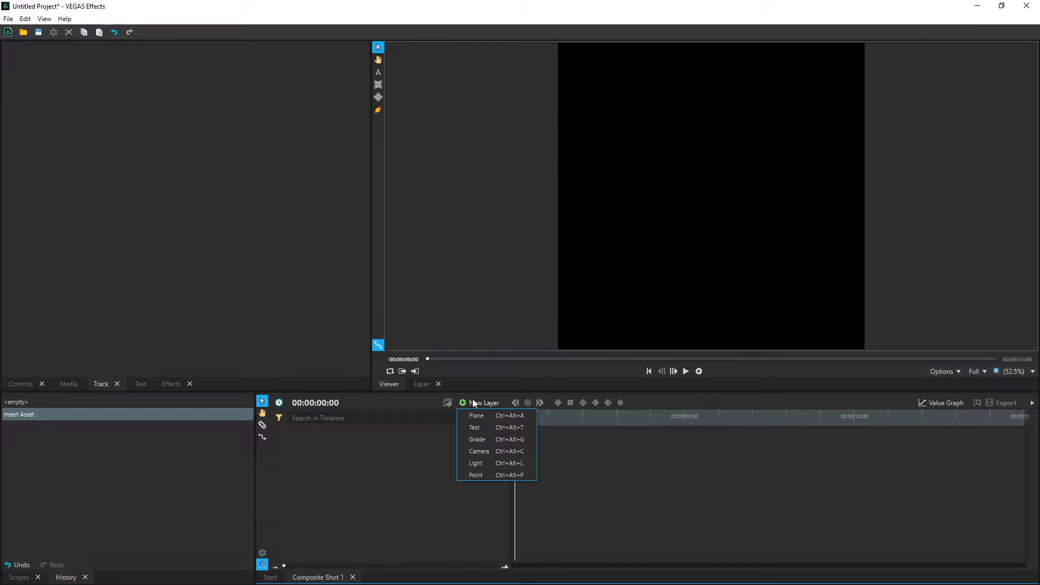
click(481, 411)
text(shield plane)
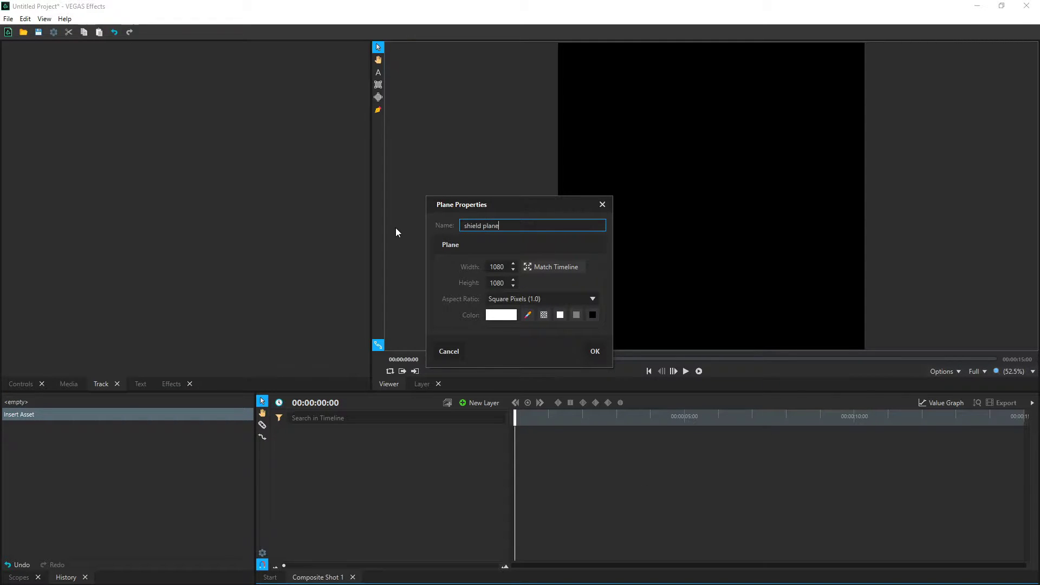
key(Return)
Draw an ellipse mask on the shield plane spanning from corner to corner of the frame
scroll(721, 202, down, 1)
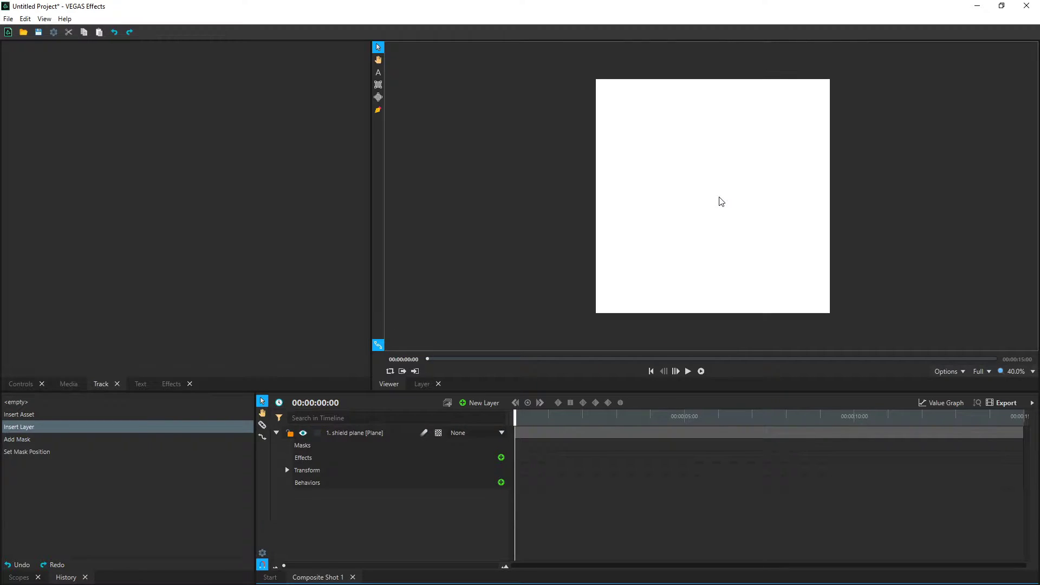
click(378, 97)
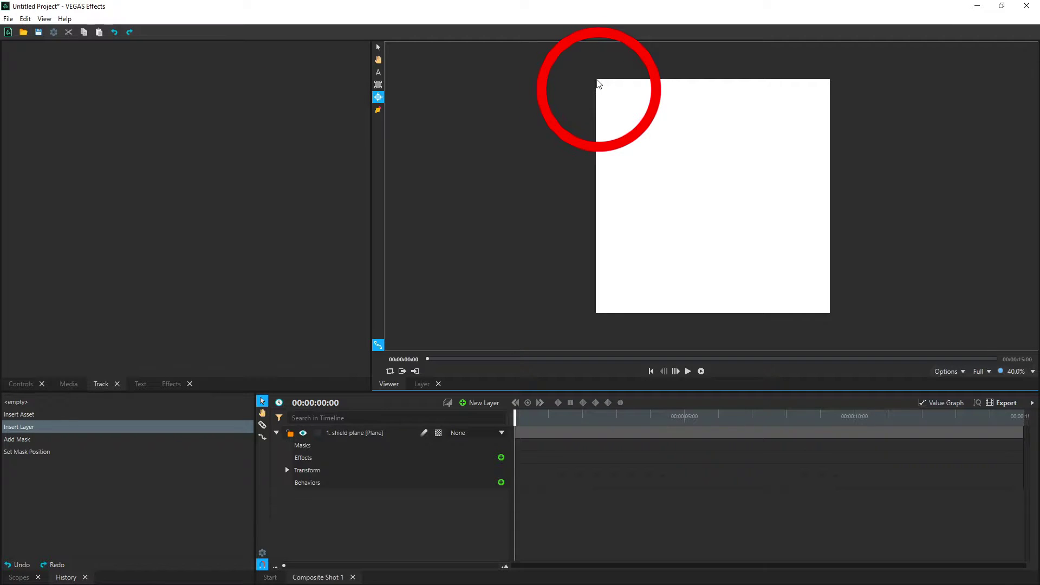
drag(597, 80, 830, 313)
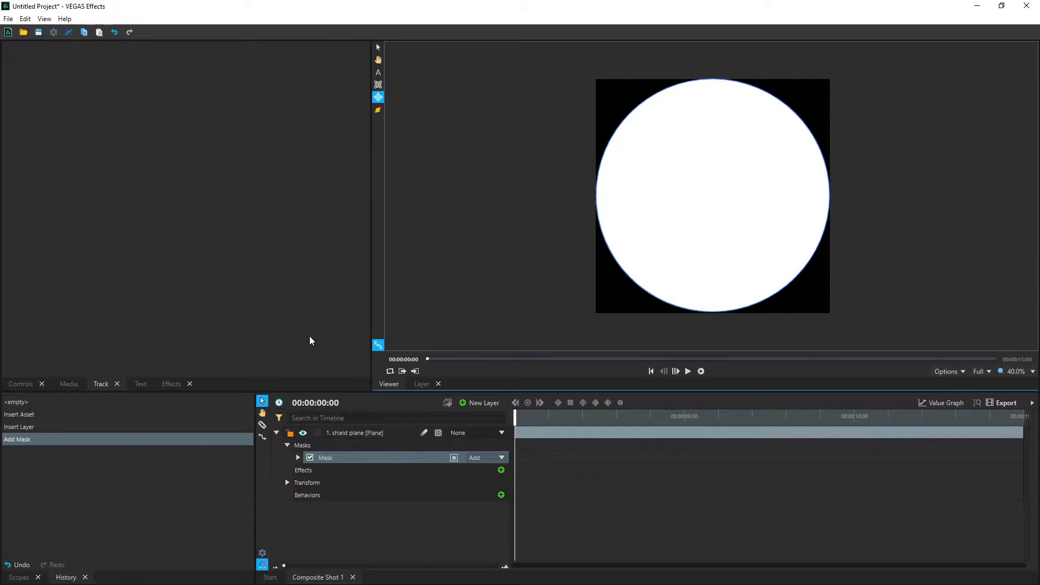
Scale the circular mask down evenly around its centre to leave a margin inside the frame
click(378, 48)
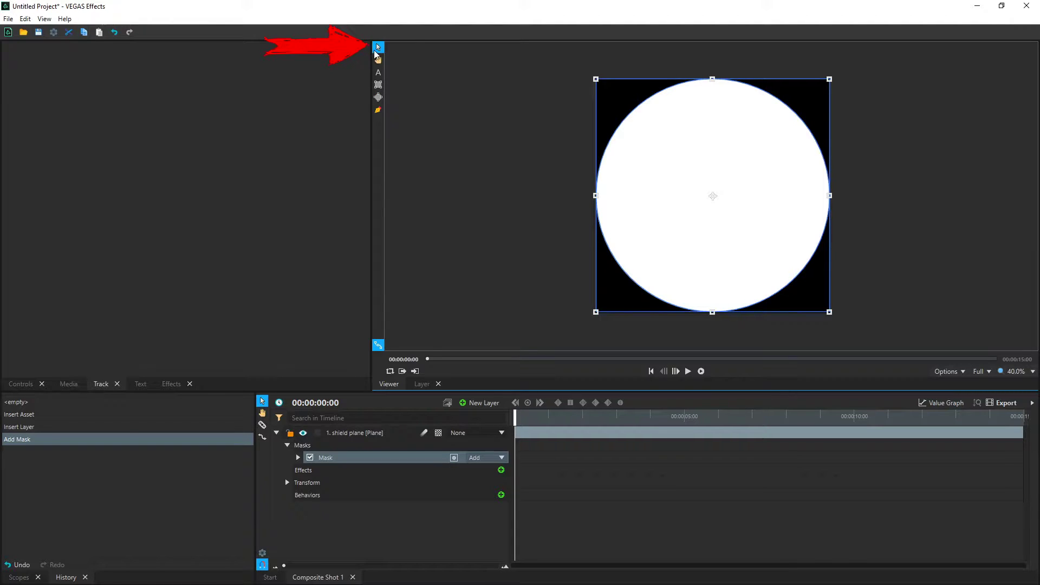
drag(595, 80, 622, 104)
scroll(776, 185, up, 1)
click(479, 251)
Duplicate the circular mask, set the copy to Subtract and shrink it slightly to leave a thin outer ring
click(339, 458)
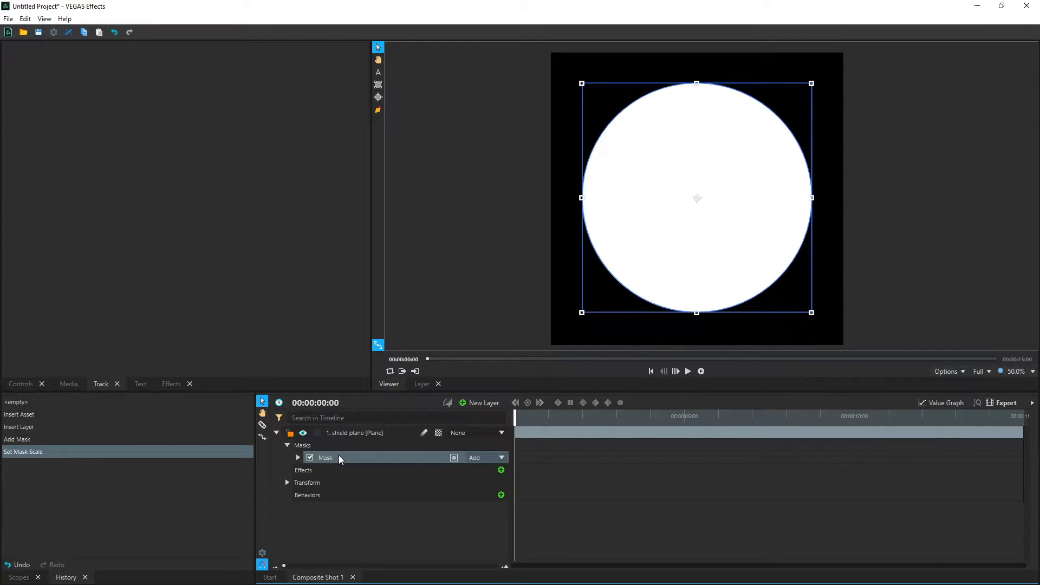
key(ctrl+d)
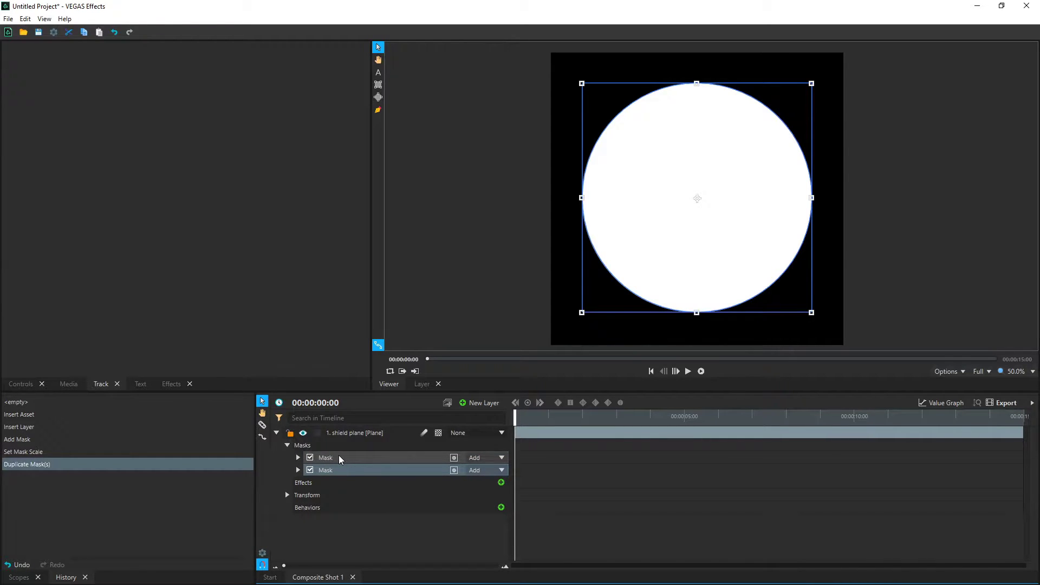
click(474, 470)
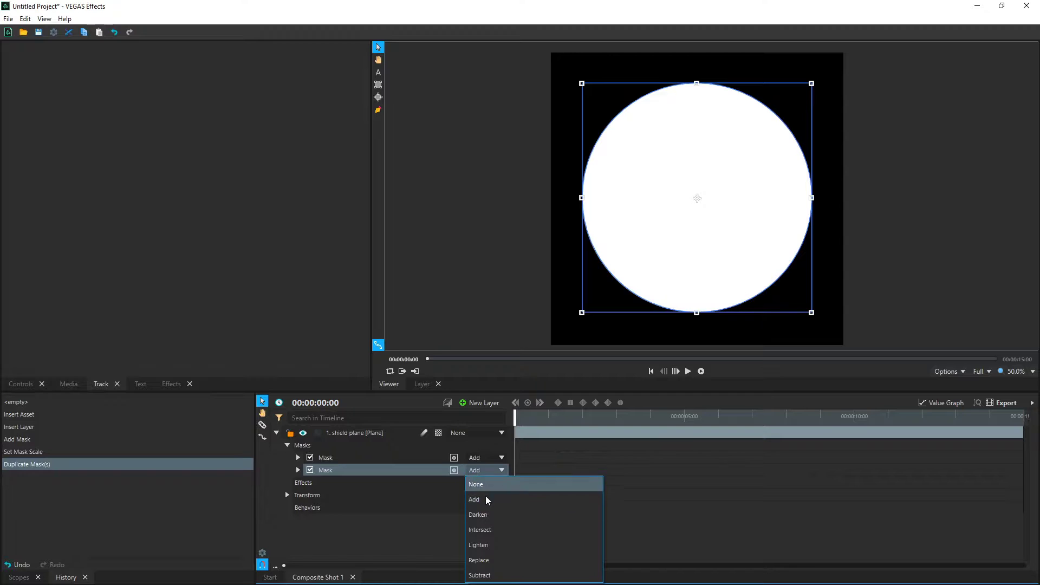
click(486, 574)
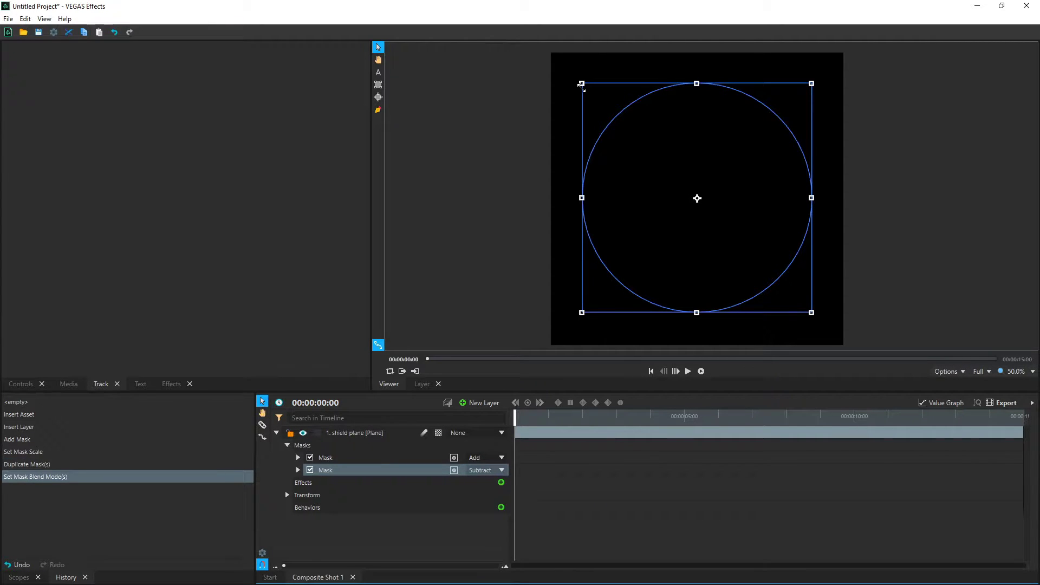
drag(581, 84, 586, 87)
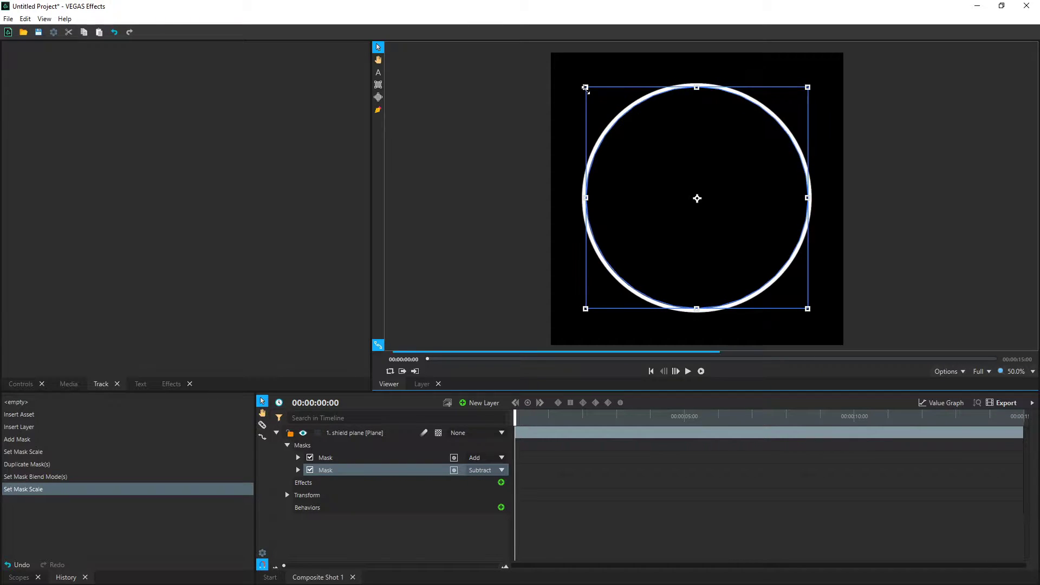
click(436, 232)
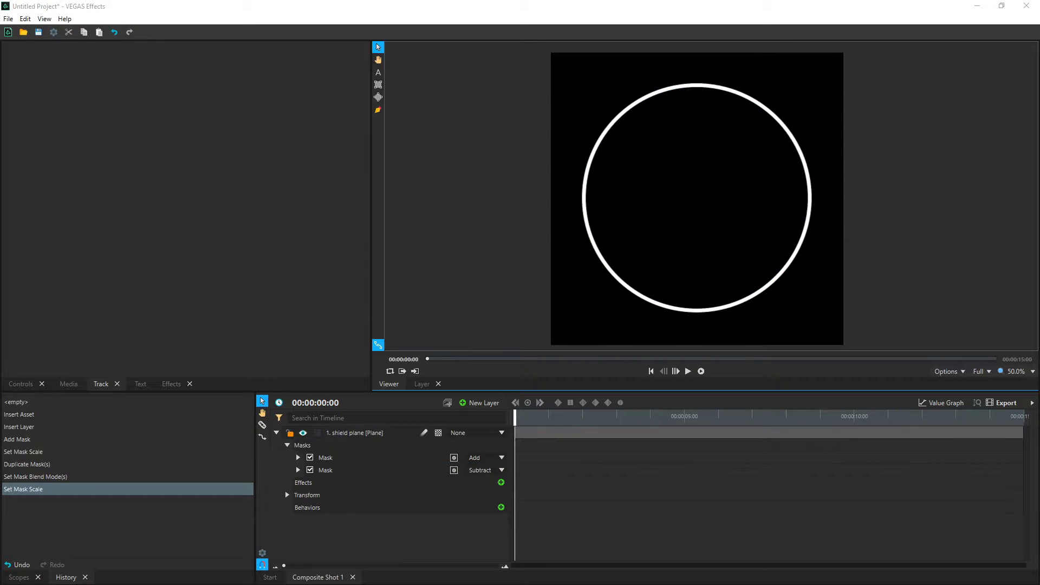
Import chinese zodiac.png as a layer above the shield plane and enlarge it to fit just inside the ring
drag(1039, 428, 216, 227)
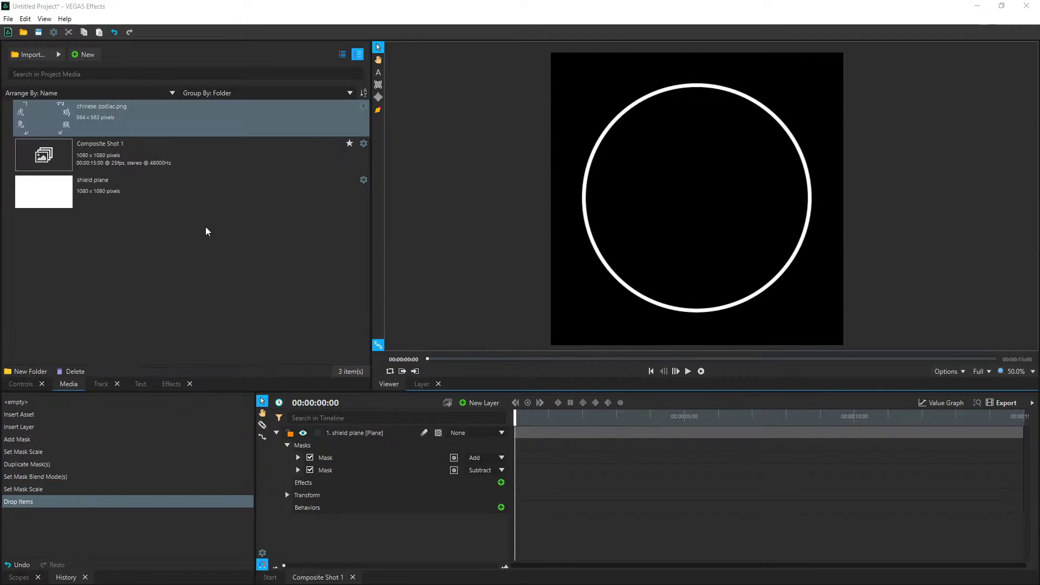
drag(42, 116, 364, 431)
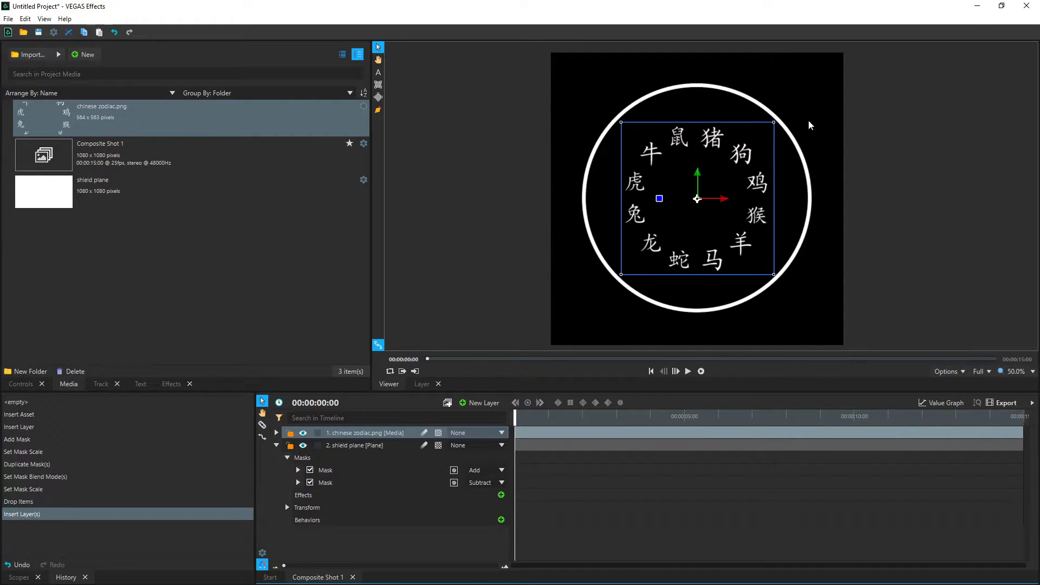
drag(776, 124, 813, 89)
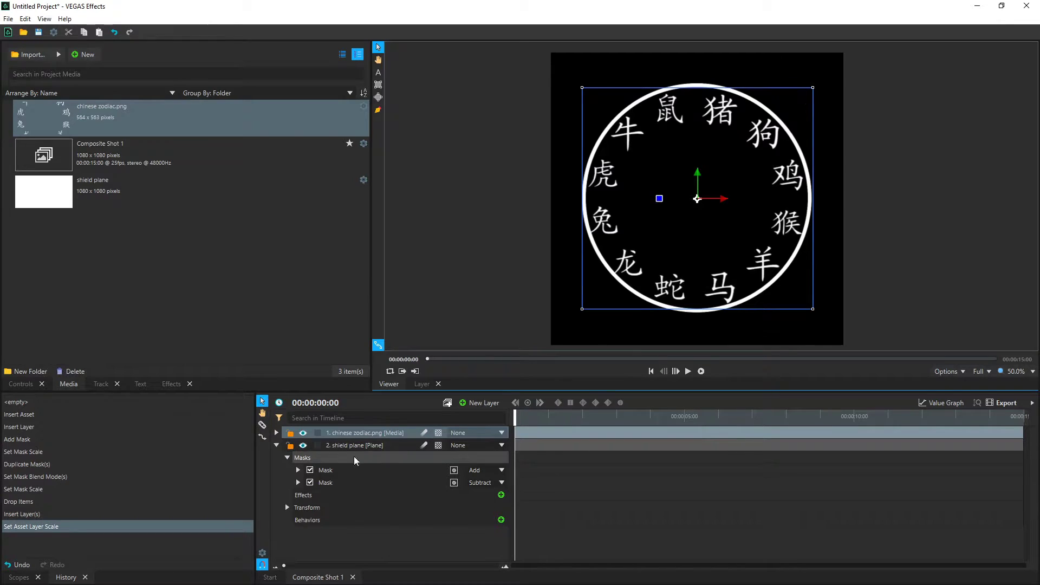
Duplicate the Subtract mask, set the copy to Add and scale it down to sit inside the zodiac characters
click(344, 484)
key(ctrl+d)
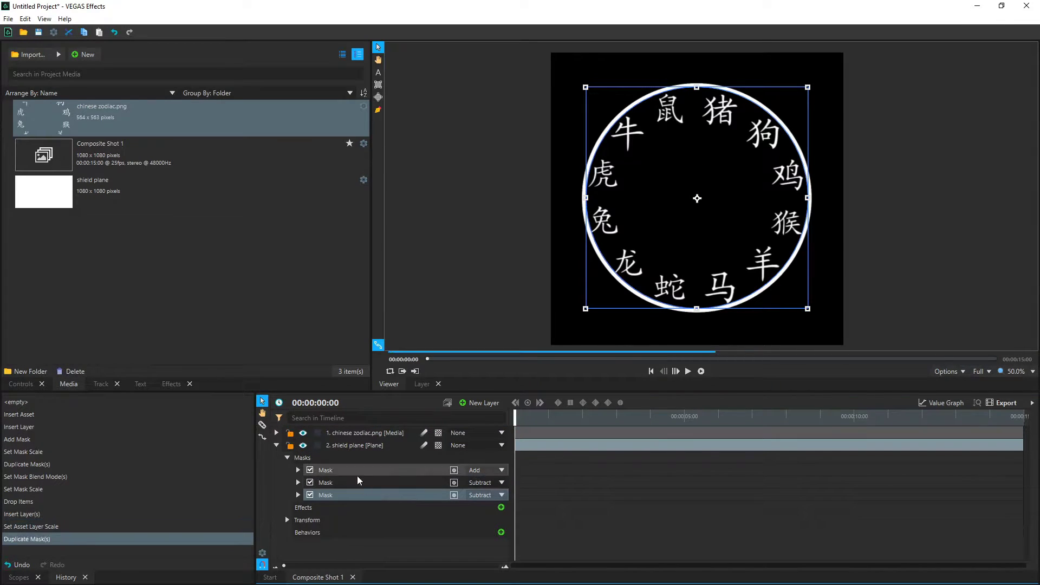
click(501, 495)
click(491, 412)
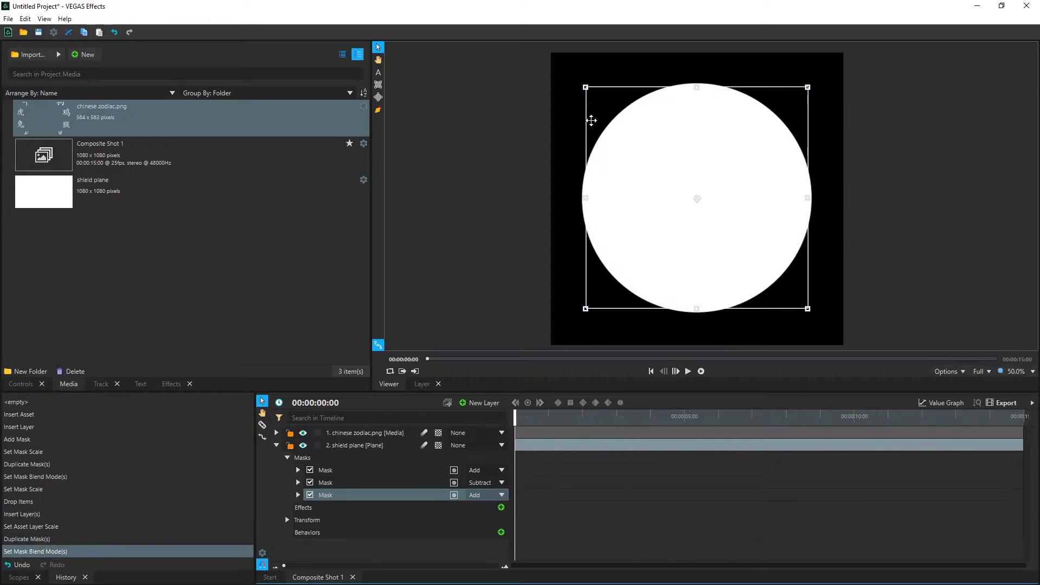
drag(585, 87, 620, 124)
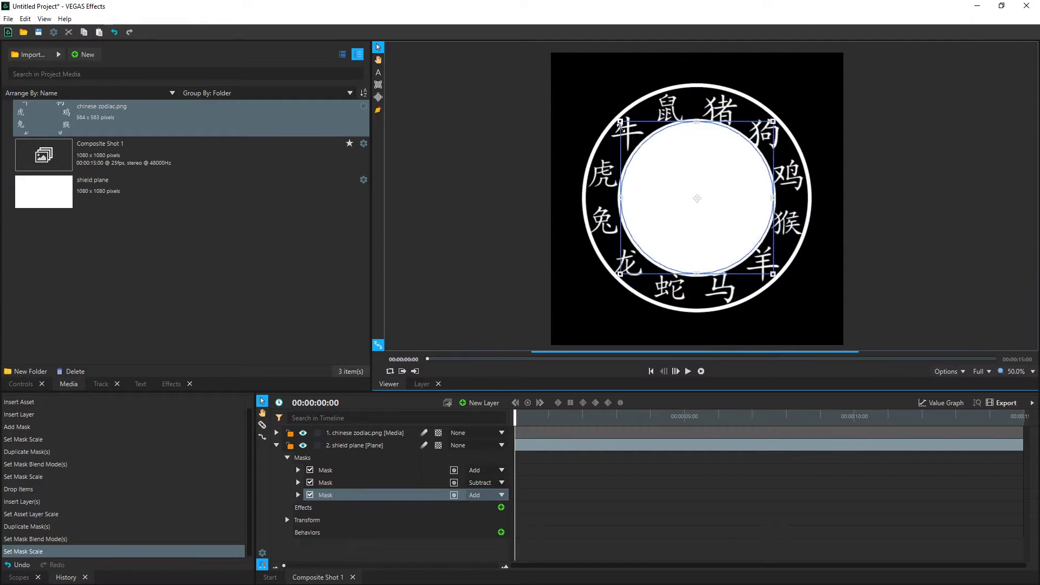
Duplicate the third mask, set the copy to Subtract and shrink it slightly to form a second thin ring
key(ctrl+d)
click(501, 507)
click(485, 495)
drag(620, 122, 625, 125)
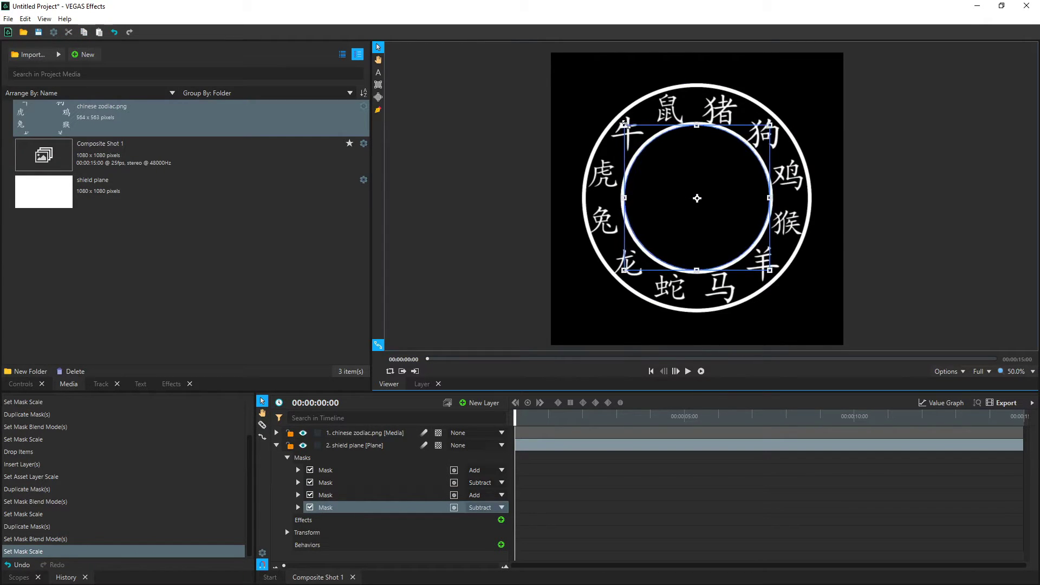
click(941, 157)
Duplicate the fourth mask, set the copy to Add and shrink it to leave a narrow gap inside the second ring
click(341, 509)
key(ctrl+d)
click(501, 520)
click(479, 433)
drag(624, 125, 626, 128)
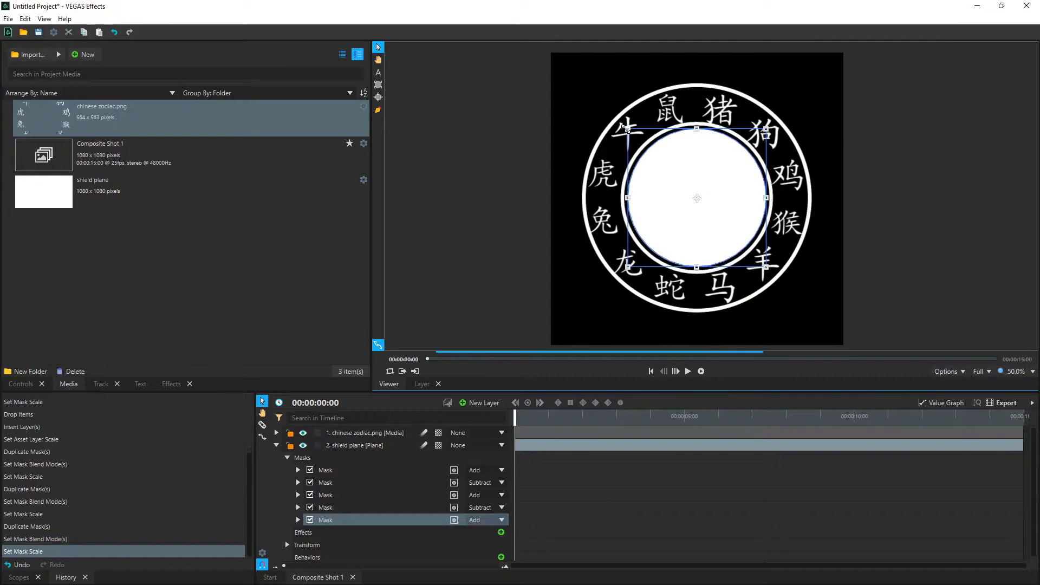
Duplicate the fifth mask, set the copy to Subtract and shrink it slightly to form a third, innermost ring
key(ctrl+d)
click(501, 532)
click(488, 515)
drag(627, 129, 632, 132)
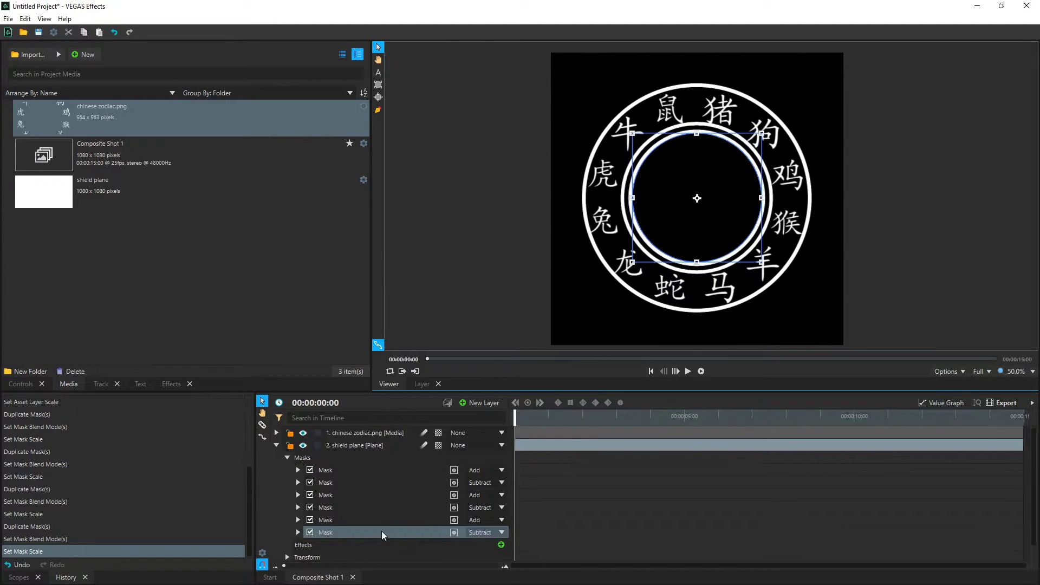
click(506, 197)
Draw a rectangle mask on the shield plane covering the whole frame
click(378, 86)
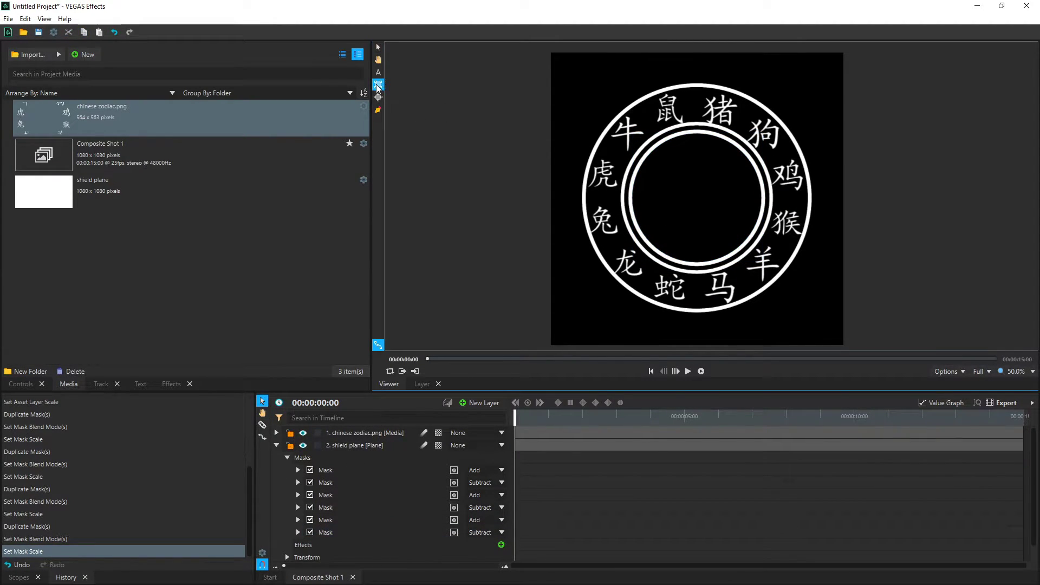
click(360, 446)
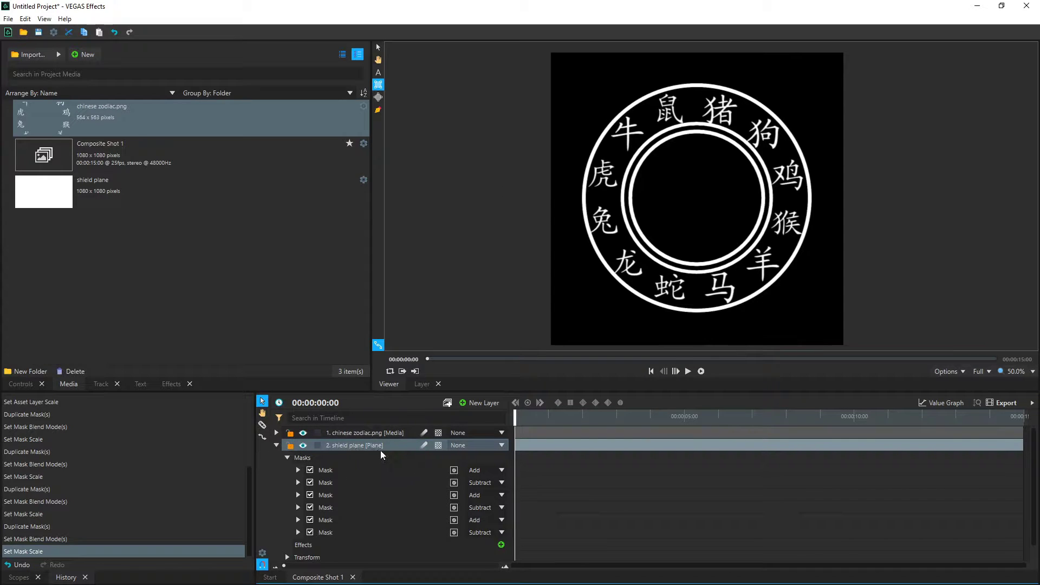
click(379, 85)
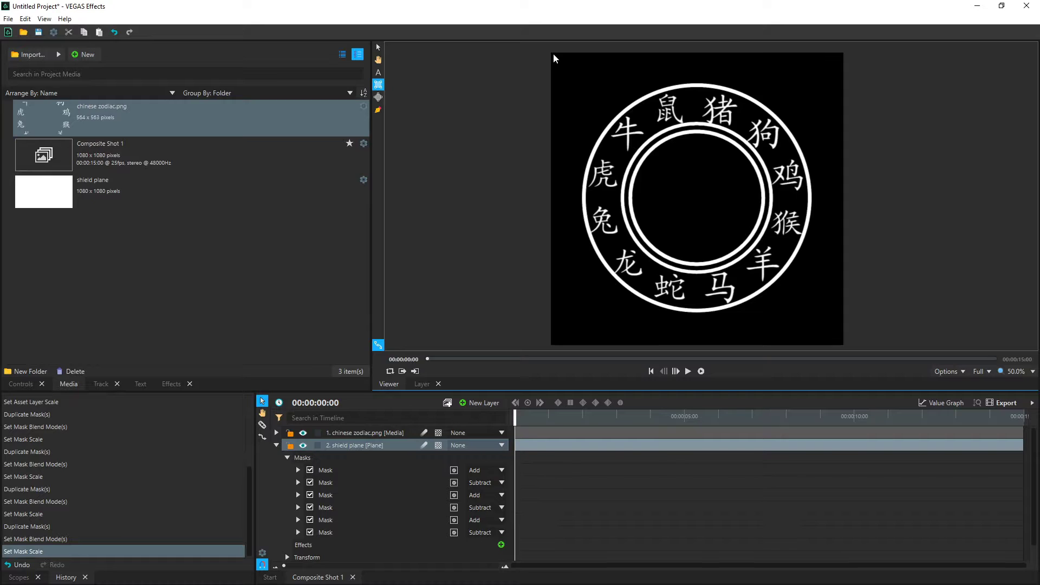
drag(553, 53, 843, 343)
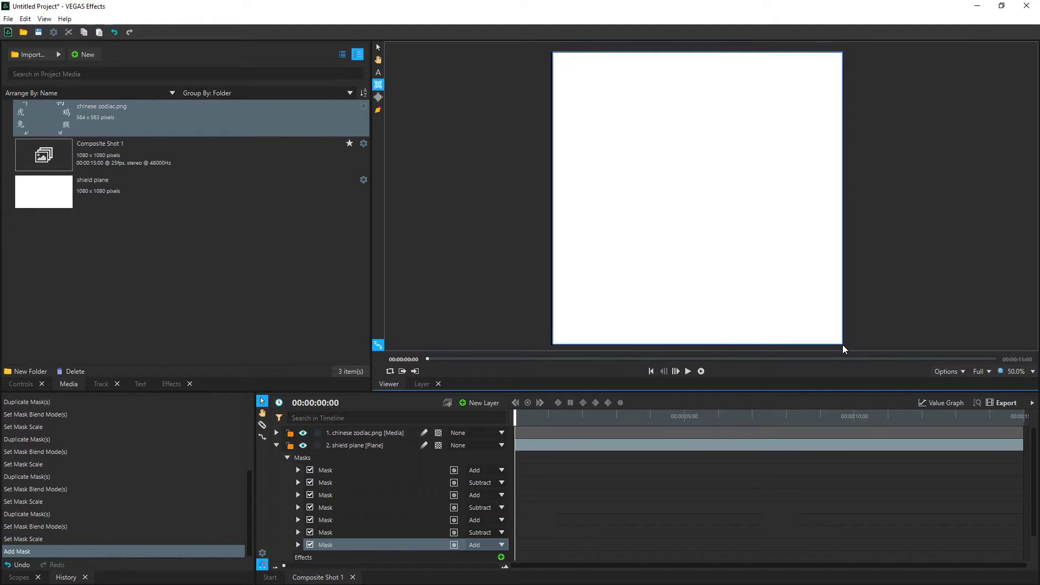
Shrink the rectangle mask to about 30% inside the innermost ring and subtract a slightly smaller duplicate to leave a thin square outline
click(378, 47)
drag(843, 52, 753, 165)
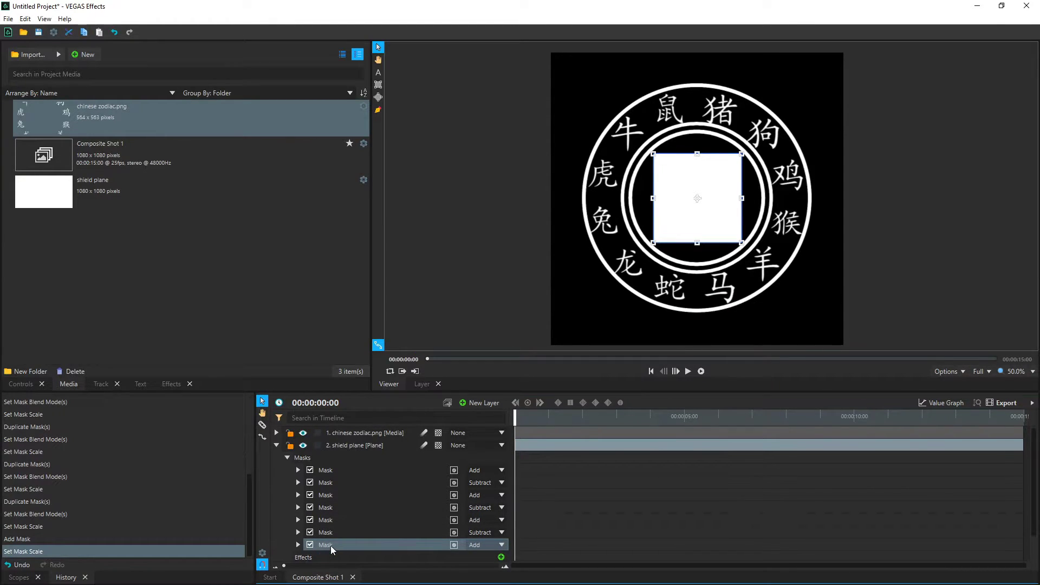
key(ctrl+d)
click(478, 555)
click(536, 480)
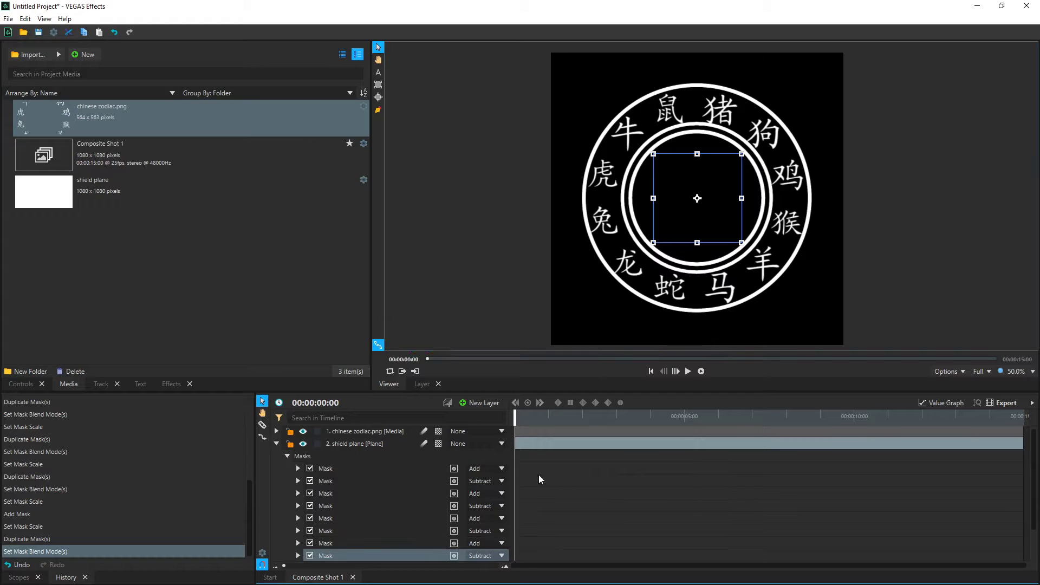
drag(655, 154, 656, 157)
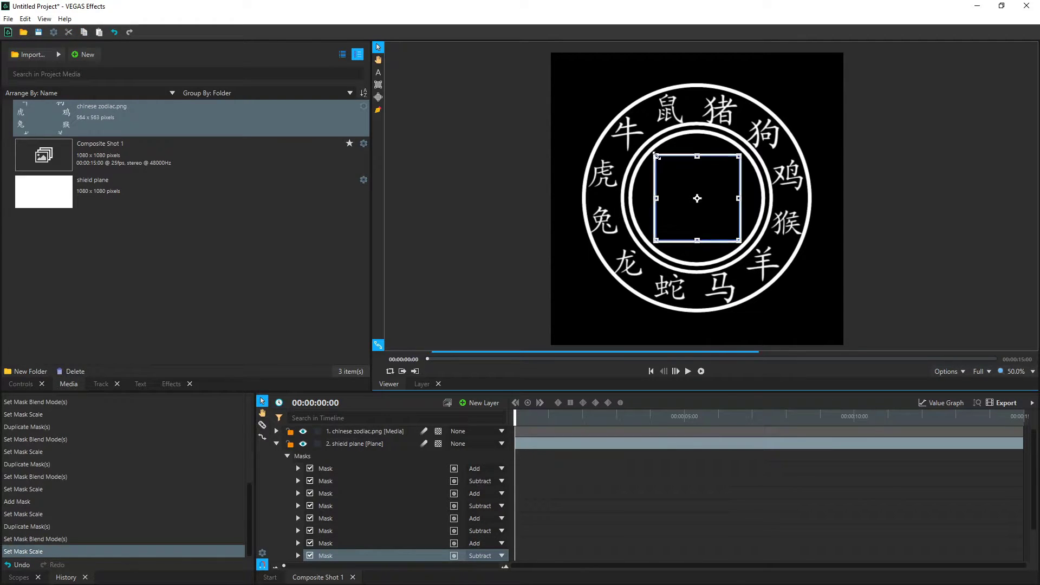
Duplicate the square's Add and Subtract masks and move both copies to the end of the shield plane's mask stack
scroll(375, 518, down, 2)
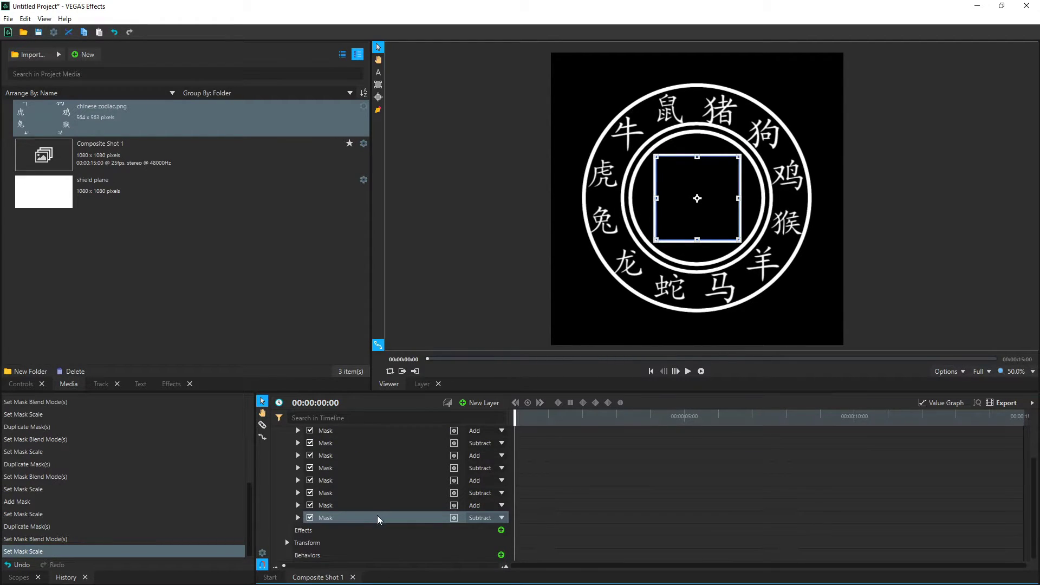
click(332, 506)
key(ctrl+d)
drag(326, 516, 340, 536)
click(347, 544)
scroll(357, 541, down, 2)
key(ctrl+d)
click(341, 544)
Set the Z rotation of the duplicated Add square mask to 45 degrees
click(298, 543)
scroll(312, 544, down, 1)
click(309, 532)
scroll(418, 511, down, 3)
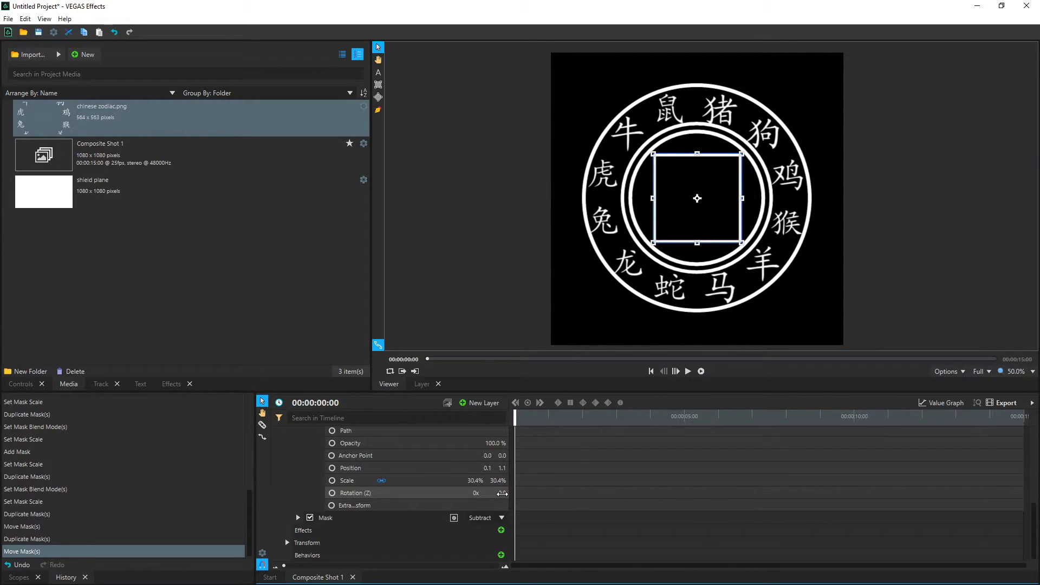
key(Return)
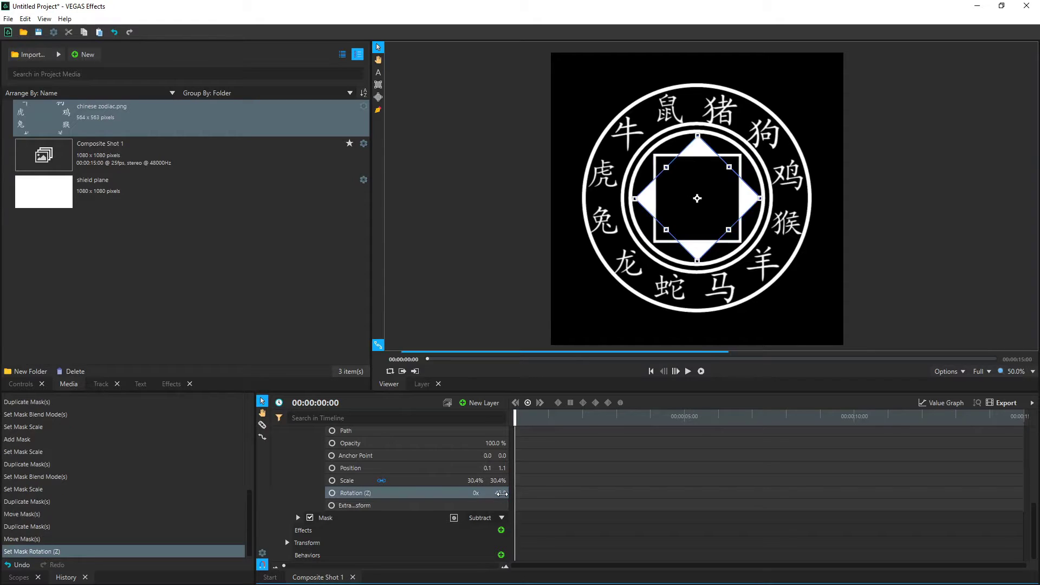
Set the Z rotation of the duplicated Subtract square mask to 45 degrees to form the diamond outline
scroll(303, 511, up, 3)
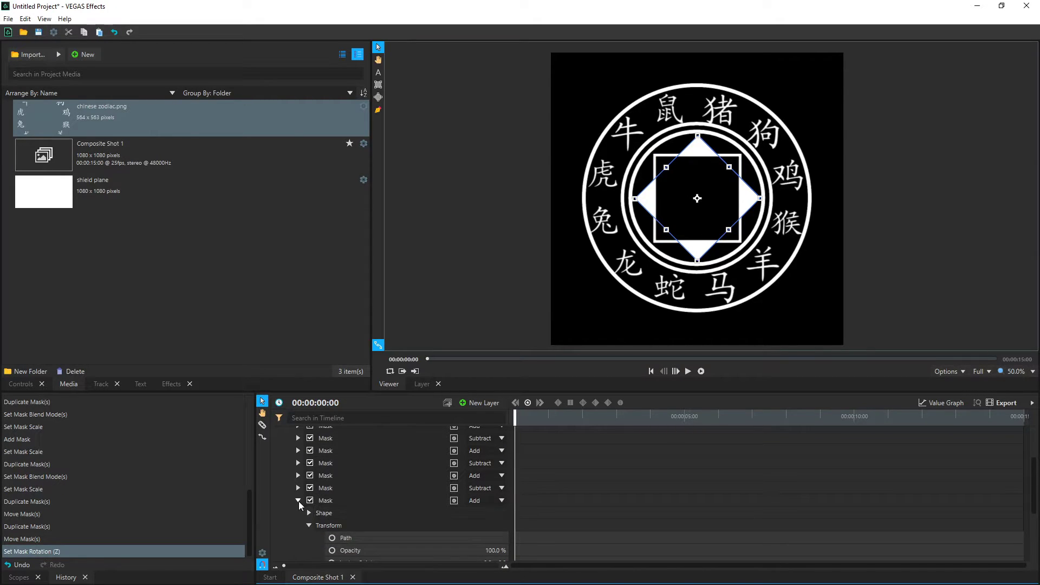
scroll(444, 503, down, 3)
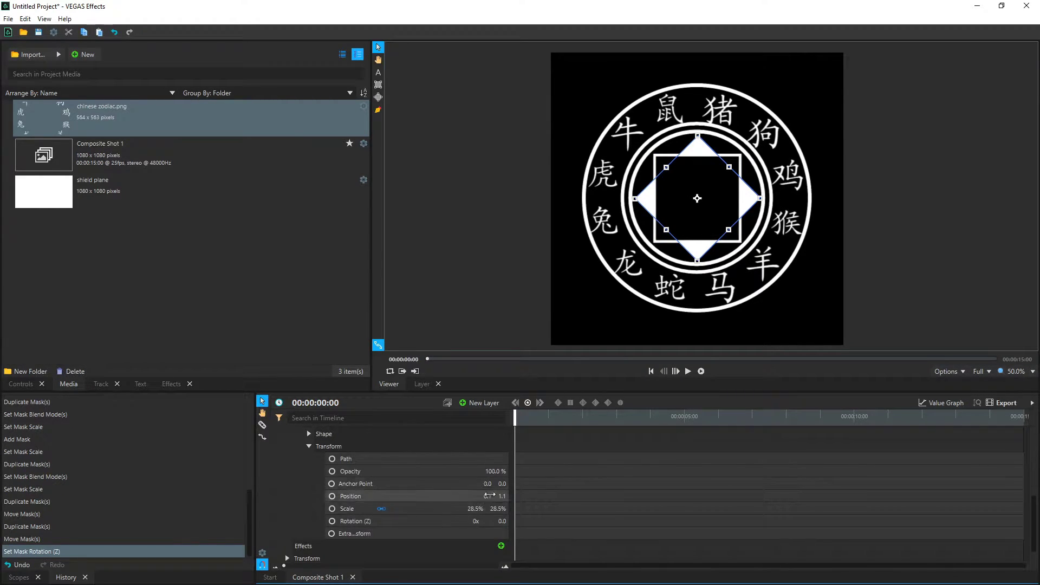
click(503, 521)
text(45)
key(Return)
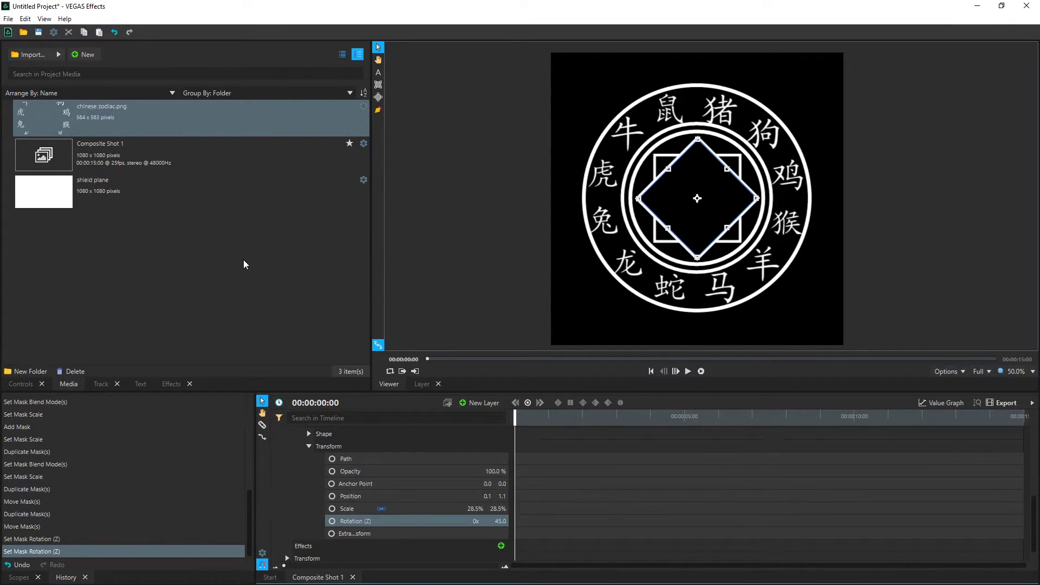
click(178, 265)
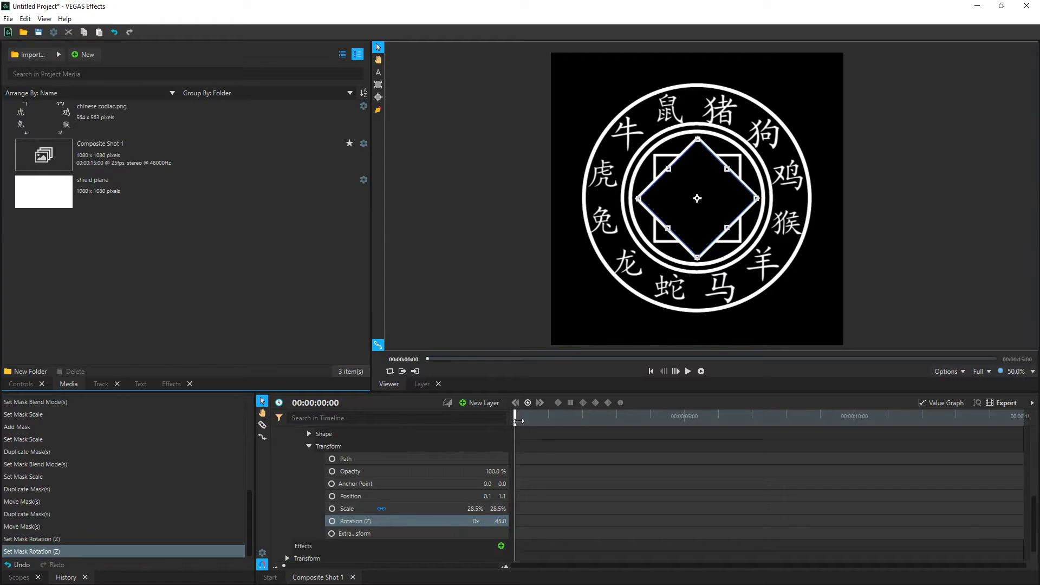
Animate the diamond's Subtract mask rotation with a keyframe at the first frame and 2 full turns at 00:00:14:24
click(332, 522)
drag(515, 420, 1026, 425)
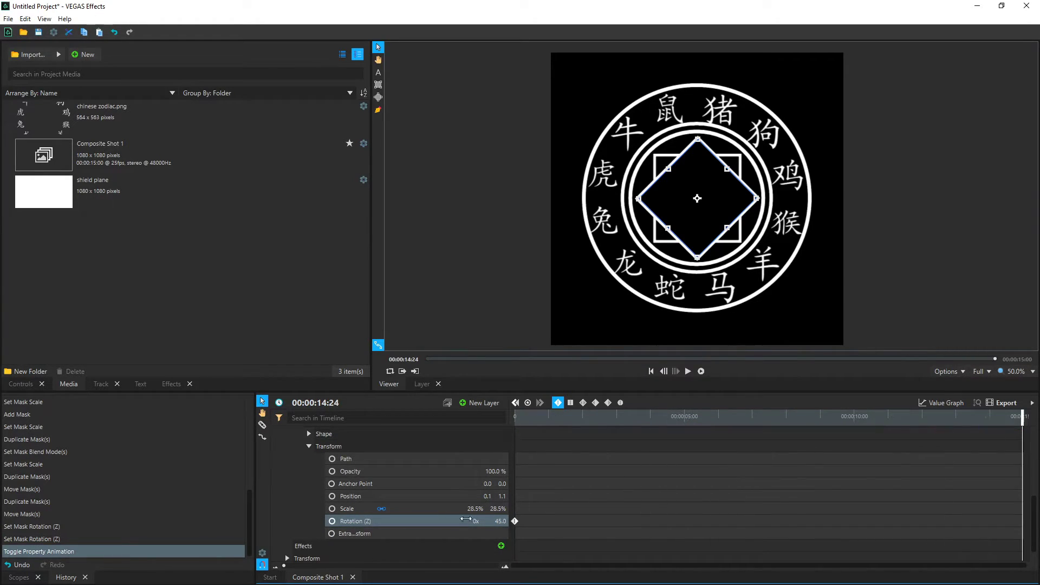
click(476, 521)
key(Return)
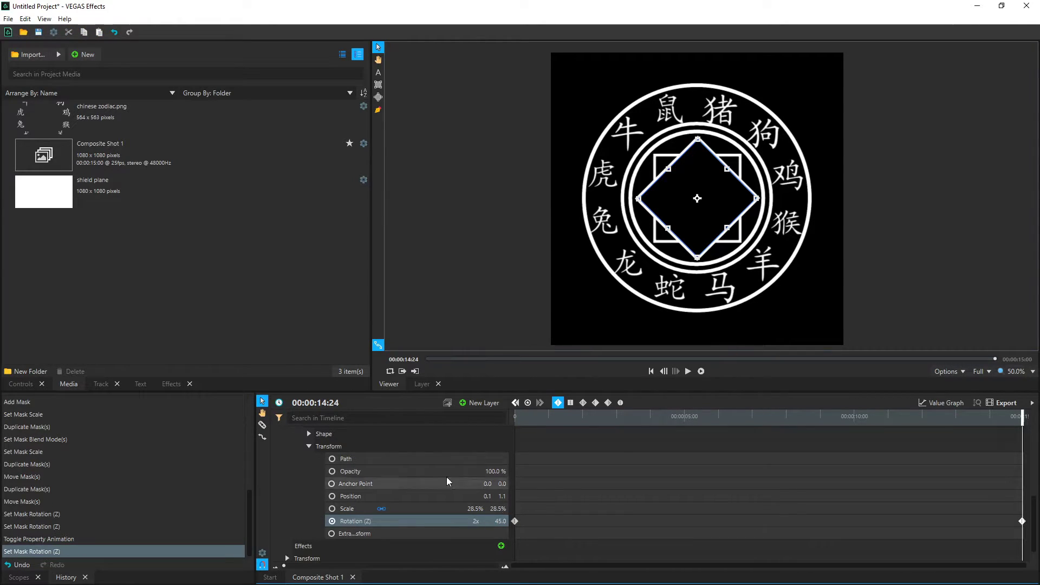
Animate the diamond's Add mask rotation over the whole timeline, ending at 2 full turns
scroll(298, 455, up, 5)
click(298, 517)
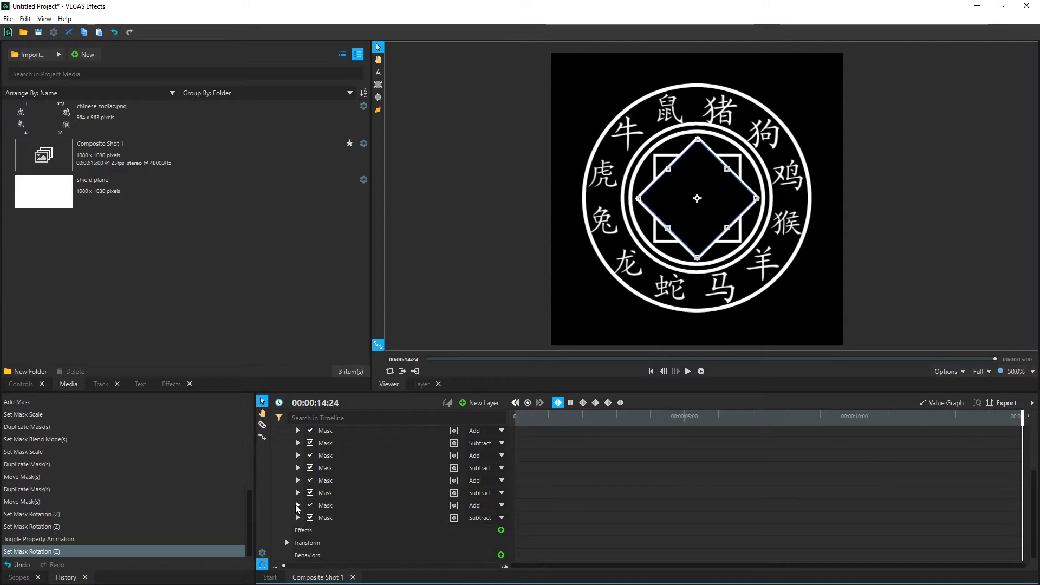
click(298, 506)
scroll(299, 506, down, 3)
drag(1022, 415, 508, 429)
click(332, 498)
click(475, 498)
text(2)
key(Return)
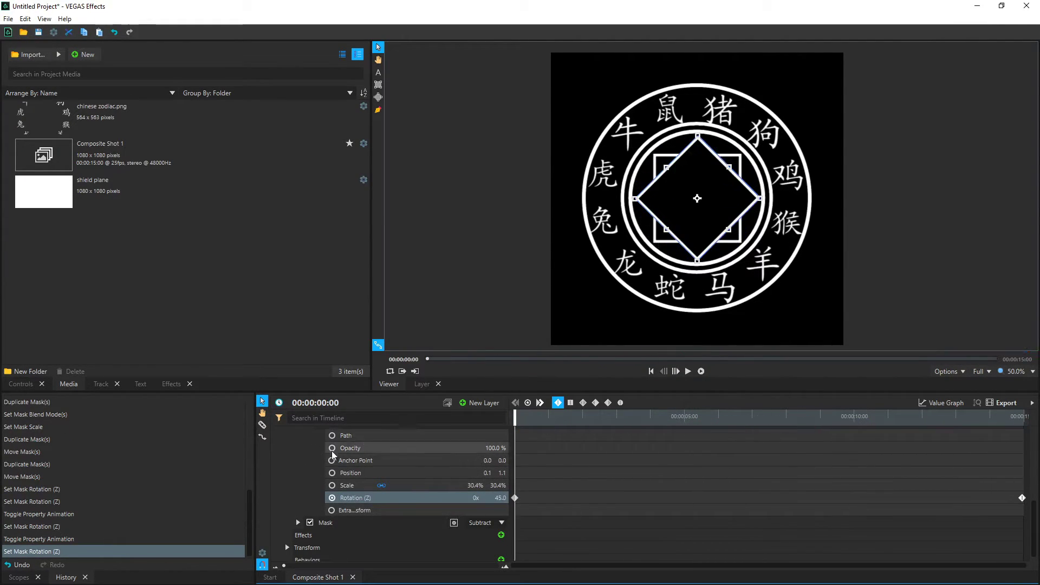
Keyframe the upright square's Subtract mask rotation at the first frame and set it to -2 turns at 00:00:14:24
scroll(312, 488, up, 4)
click(297, 529)
scroll(297, 528, down, 2)
click(309, 482)
click(332, 556)
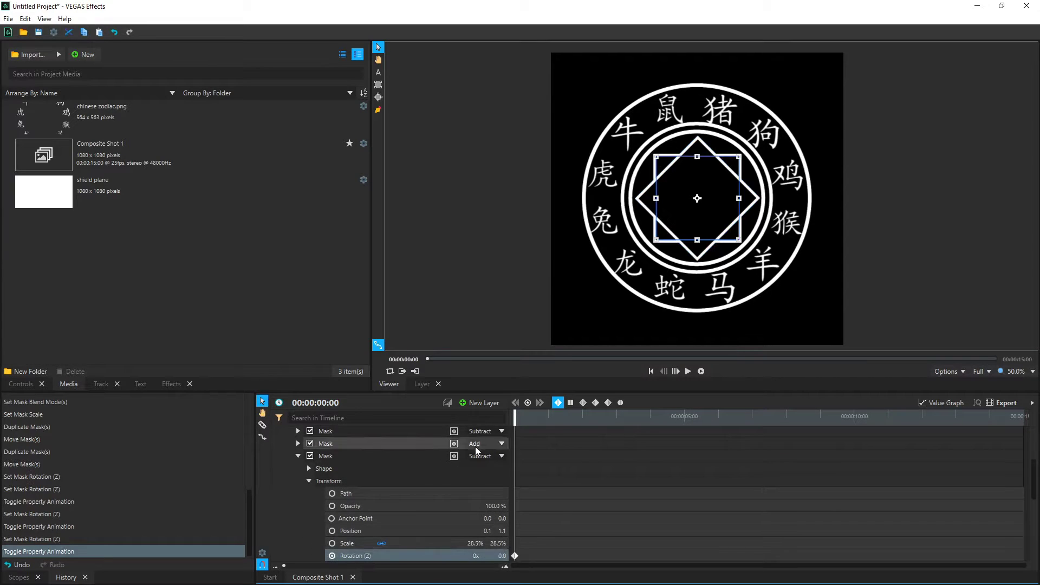
drag(514, 417, 1022, 418)
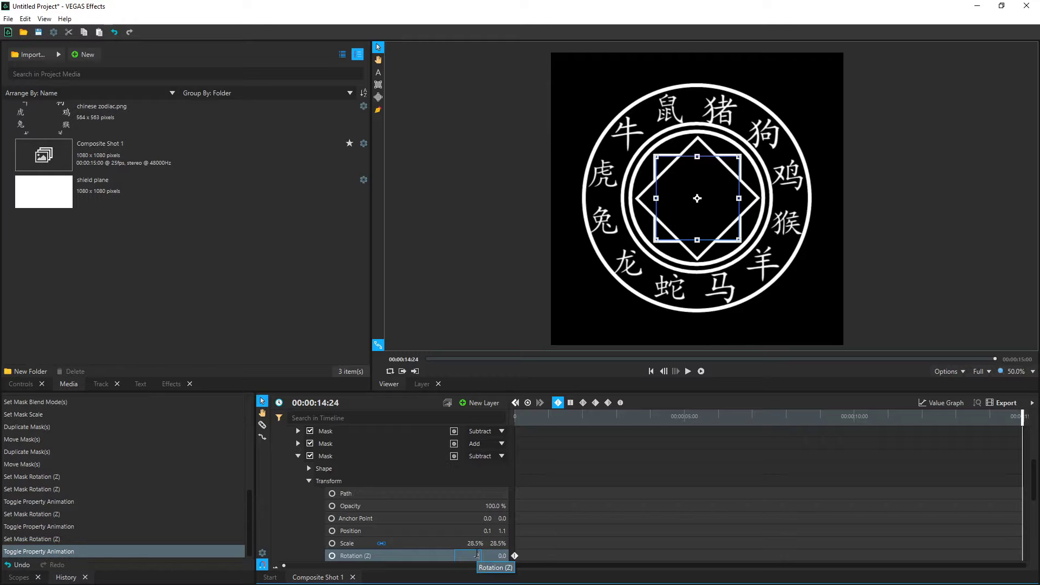
key(Return)
Animate the upright square's Add mask rotation from the first frame to -2 turns at the last frame and preview the animation
click(298, 444)
click(308, 469)
drag(1022, 418, 285, 422)
click(332, 543)
key(End)
text(-2)
key(Return)
drag(1023, 418, 458, 432)
key(space)
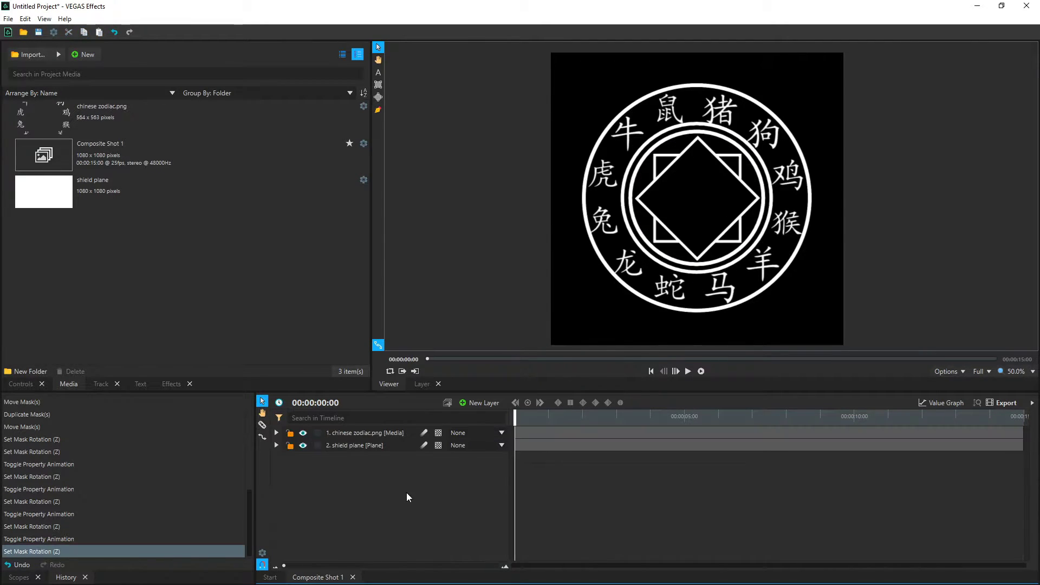
Combine the chinese zodiac.png and shield plane layers into a new composite shot named "shield and letters"
drag(394, 489, 353, 432)
right_click(354, 432)
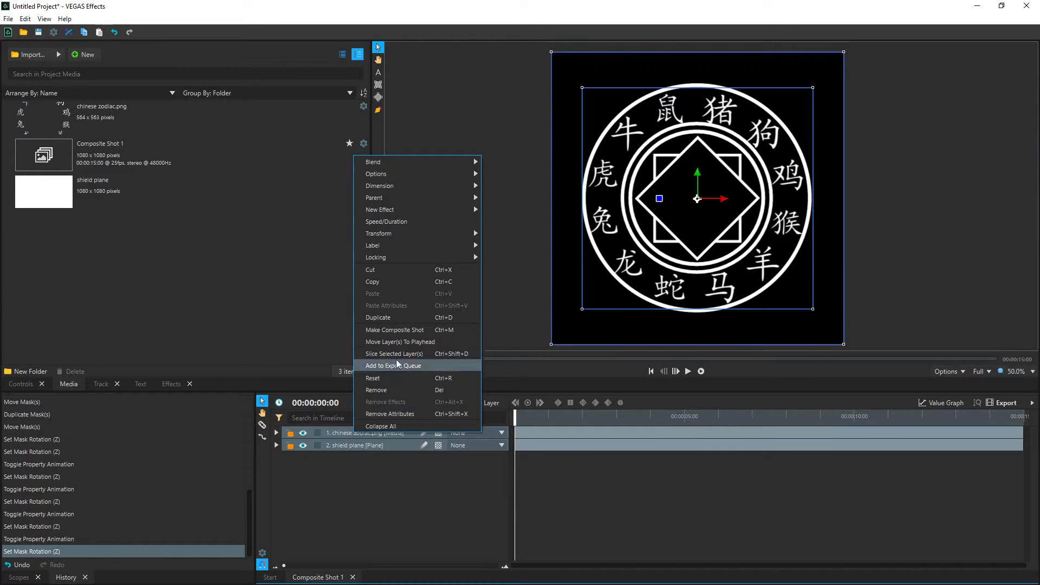
click(411, 330)
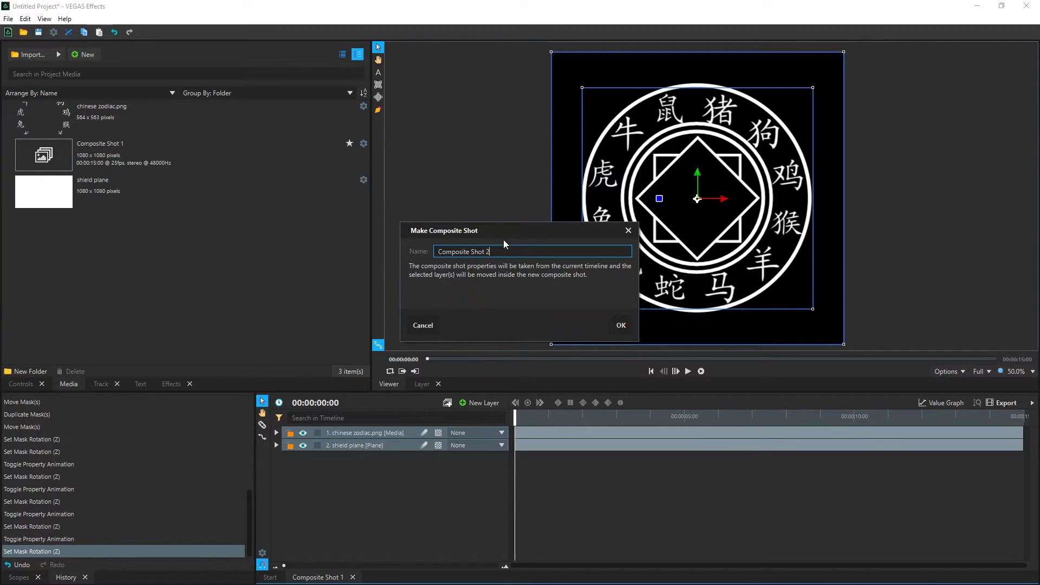
drag(502, 252, 262, 251)
text(shield an)
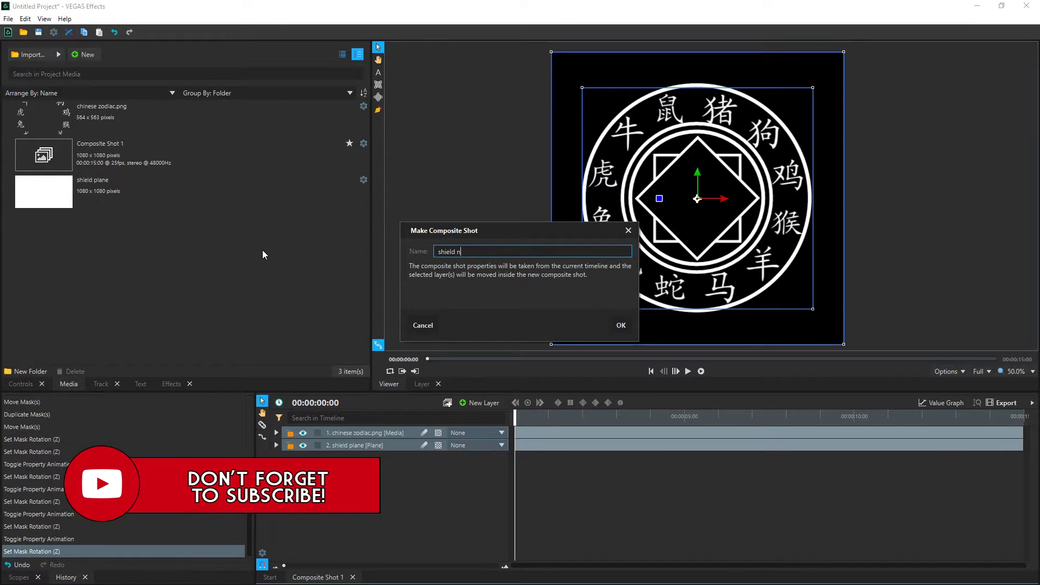
text(d letters)
key(Return)
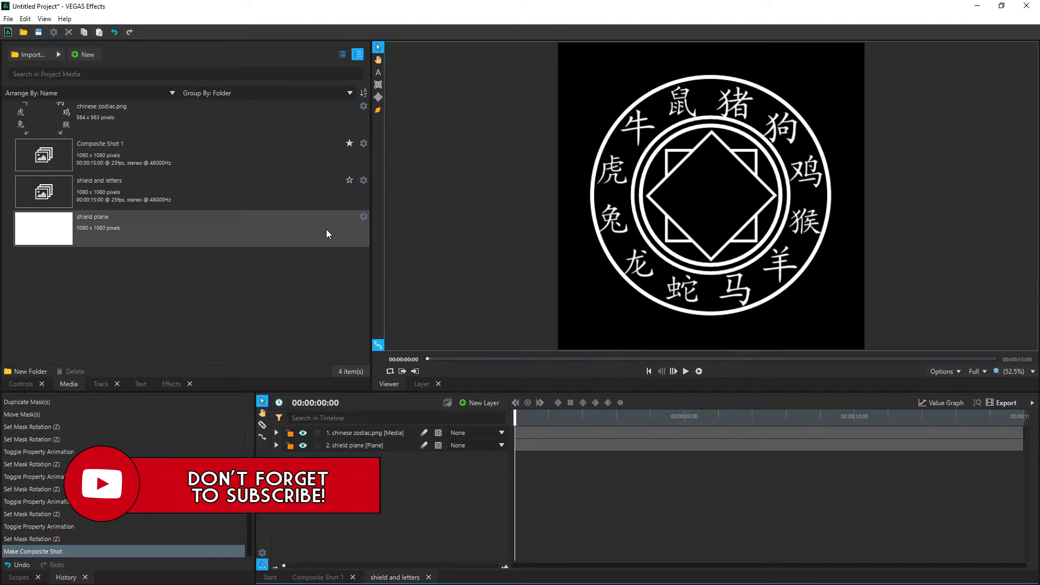
Return to Composite Shot 1 and apply the Glow effect from Lights & Flares to the shield and letters layer
click(313, 578)
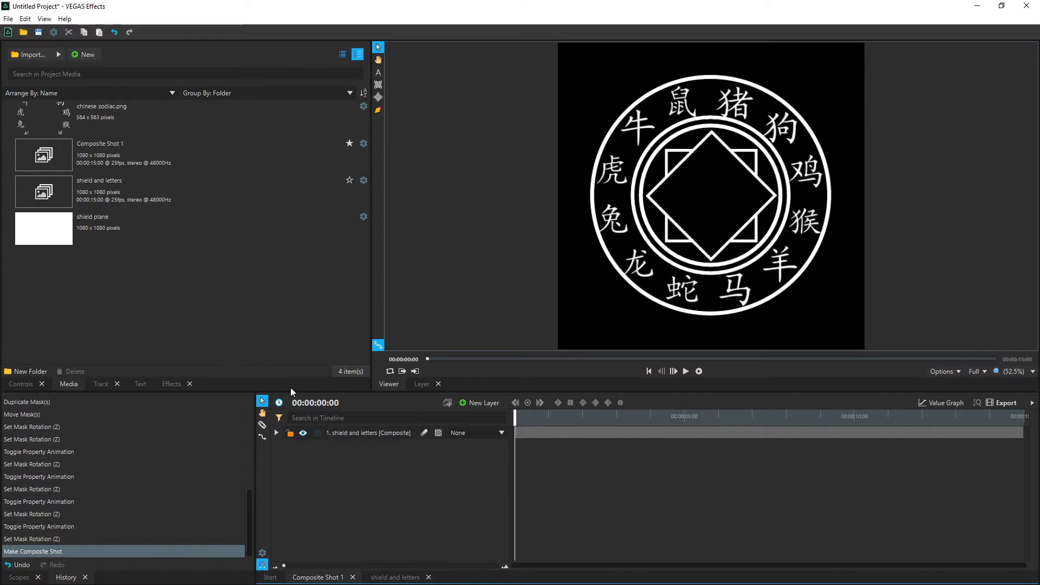
click(169, 384)
click(64, 52)
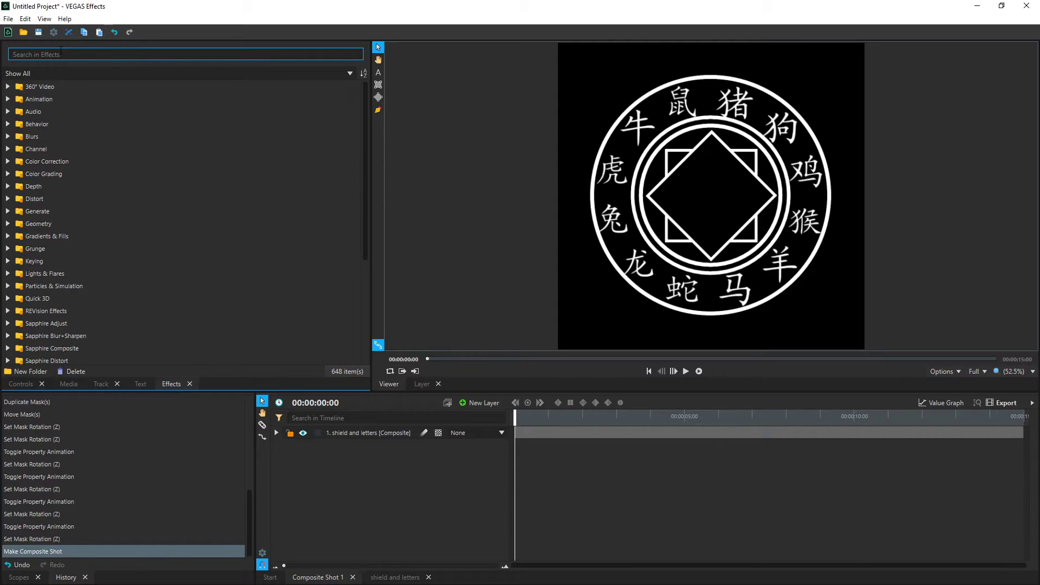
text(glow)
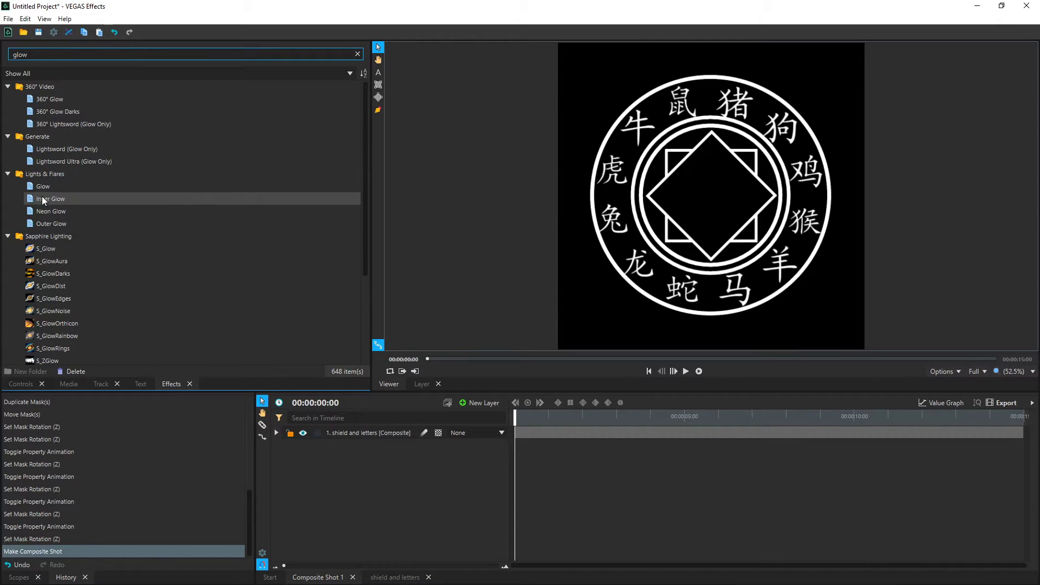
drag(42, 188, 352, 433)
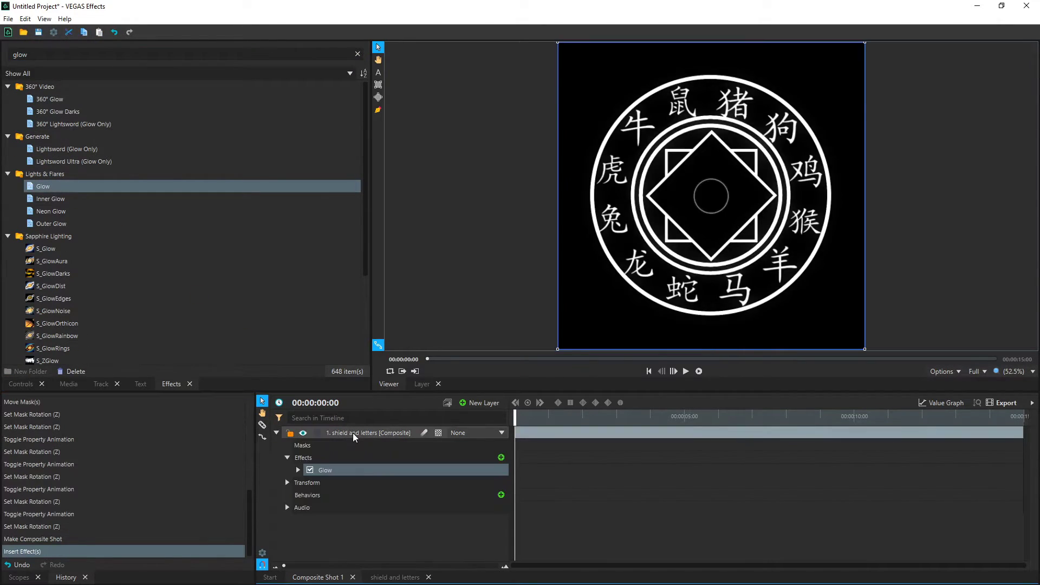
Set the Glow effect's intensity to 1.5
click(298, 470)
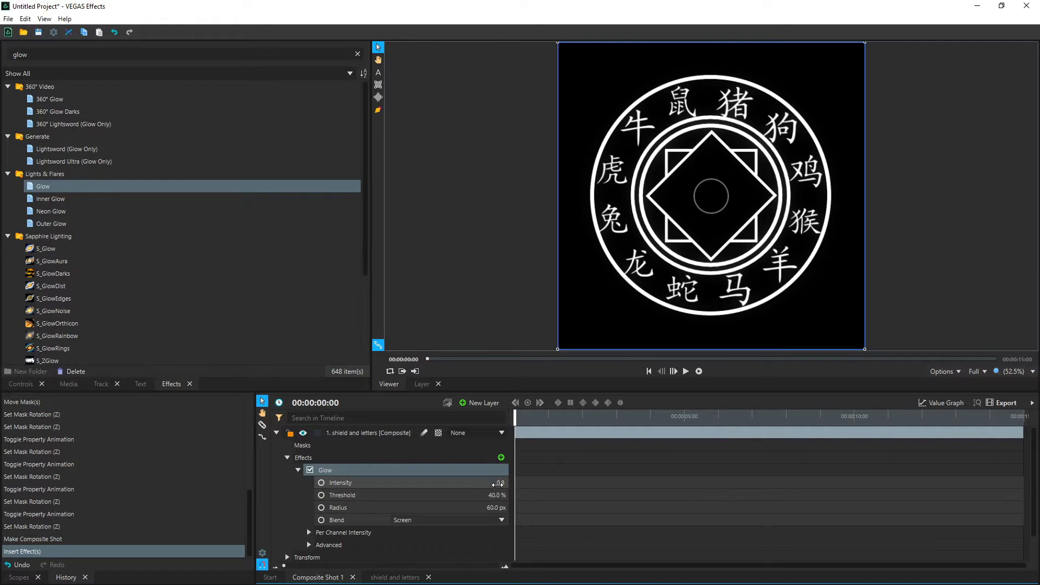
click(502, 482)
text(2)
key(Return)
drag(502, 482, 500, 482)
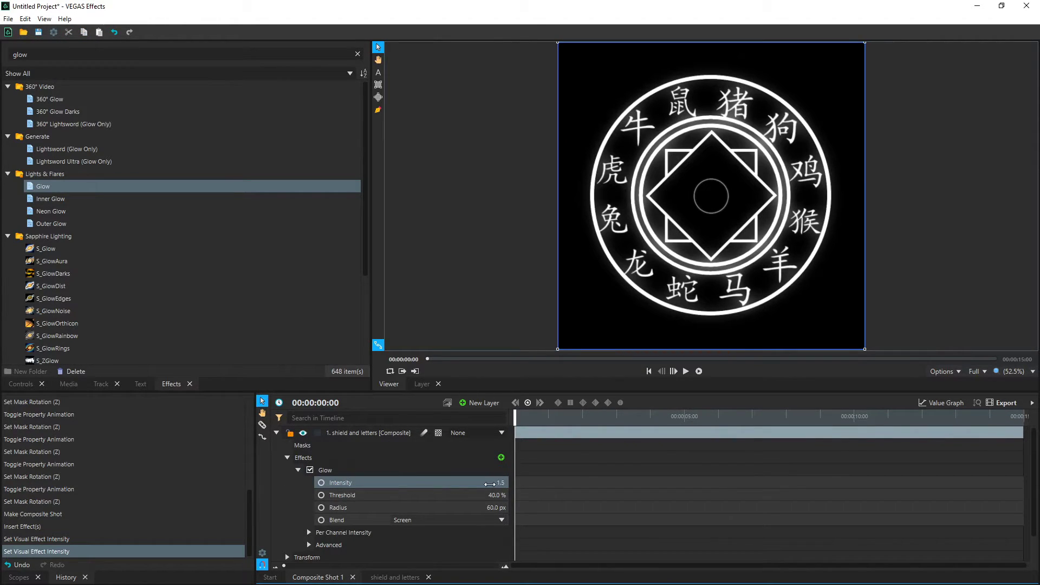
Set the Glow's radius to 15 px and its blend mode to Add
click(495, 507)
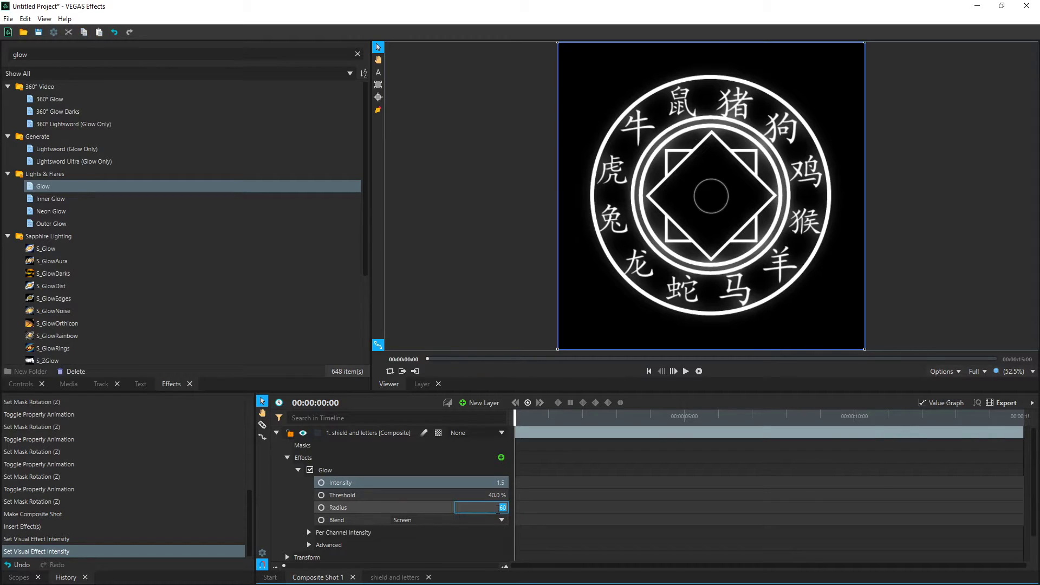
text(15)
key(Return)
click(309, 532)
scroll(454, 492, down, 1)
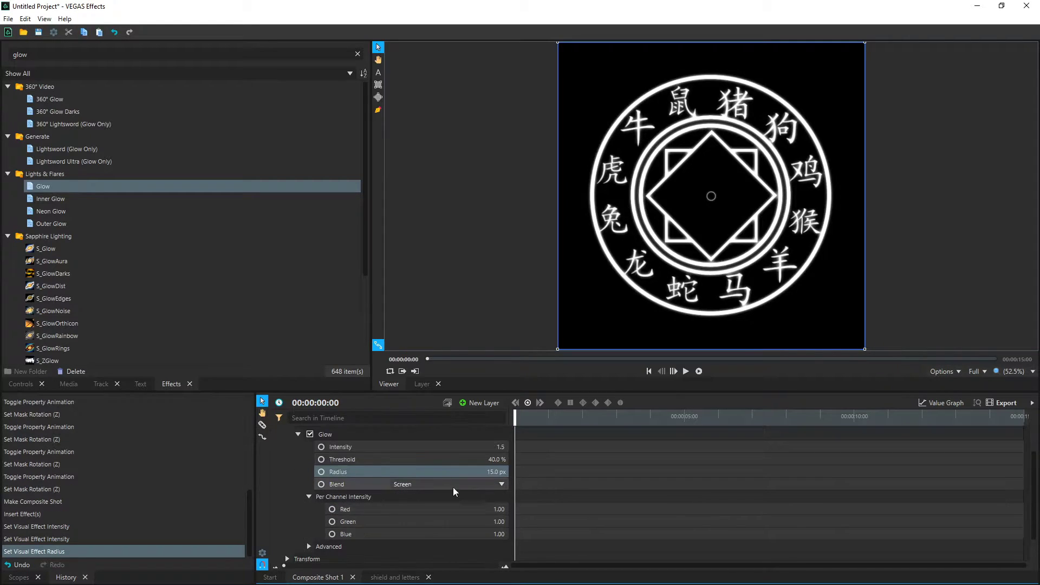
click(502, 483)
click(457, 288)
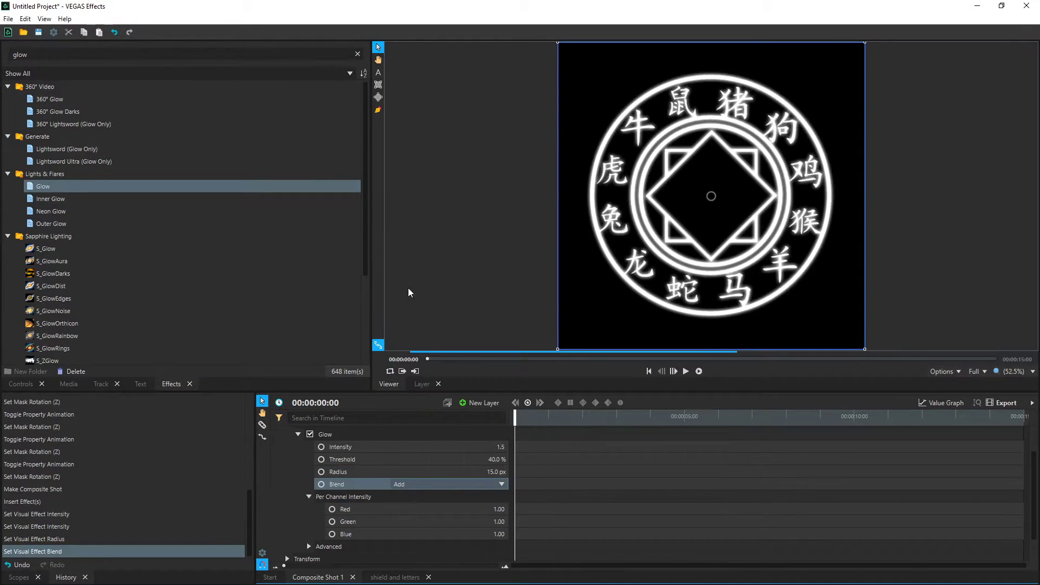
Tint the glow golden by setting its per-channel intensity to Red 2, Green 1.5 and Blue 0.75
click(499, 509)
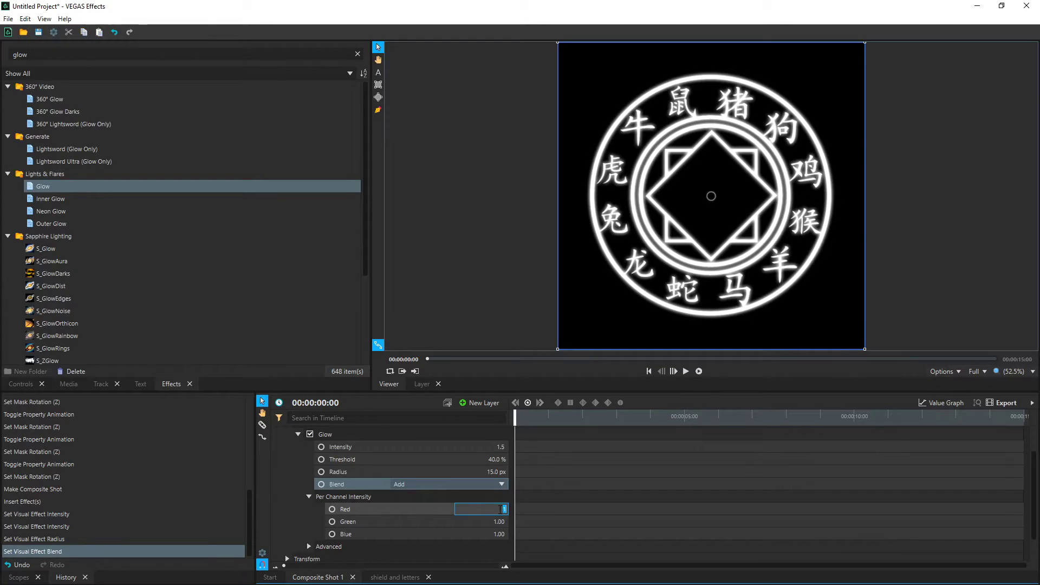
text(2)
key(Return)
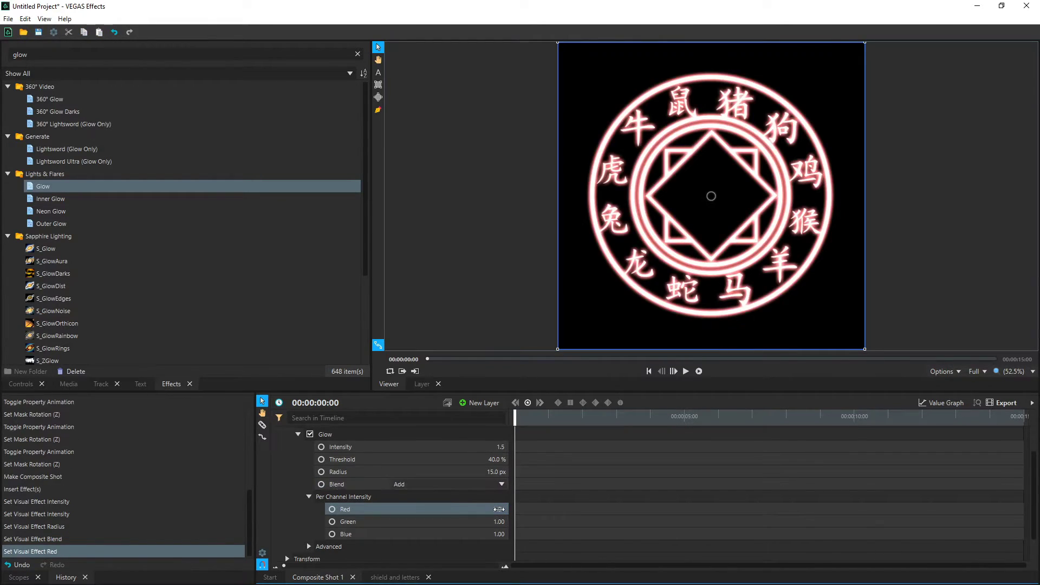
click(499, 522)
text(1.5)
key(Return)
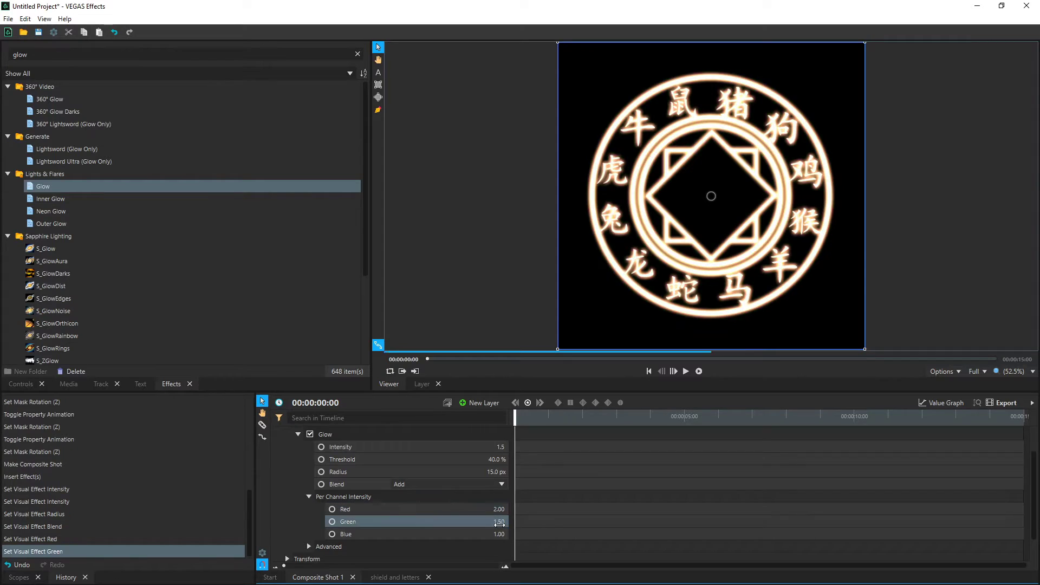
click(490, 535)
text(0.75)
key(Return)
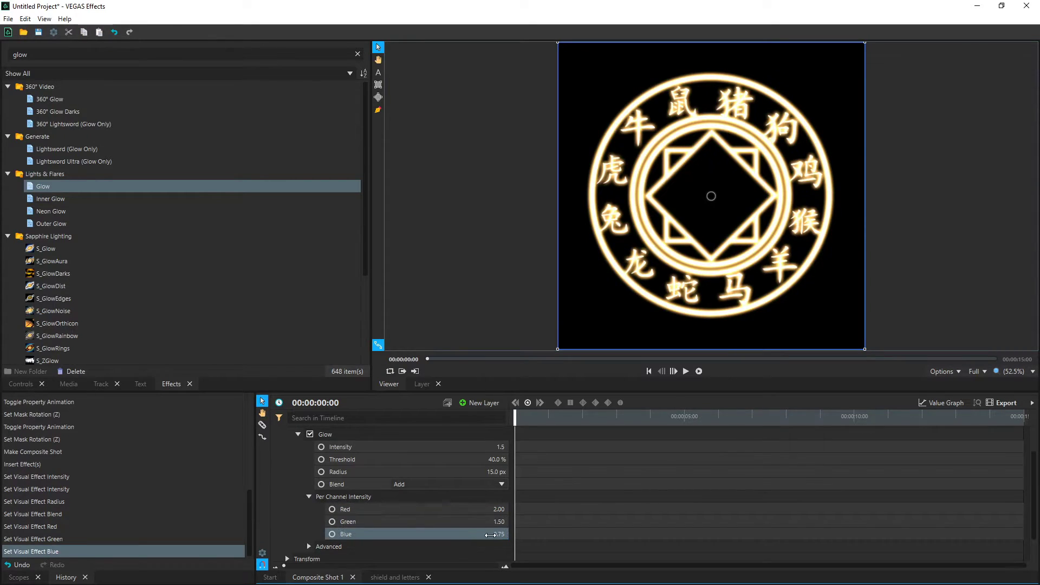
Duplicate the Glow effect on the shield and letters layer
click(299, 437)
click(334, 472)
key(ctrl+d)
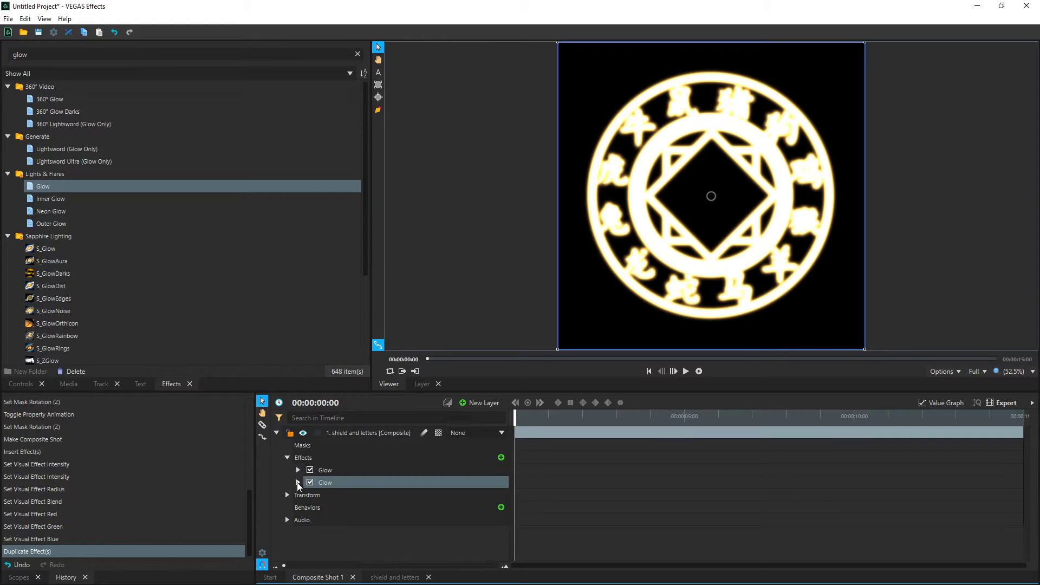
Set the duplicated Glow effect's intensity to 0.7 and its radius to 250 px
click(298, 482)
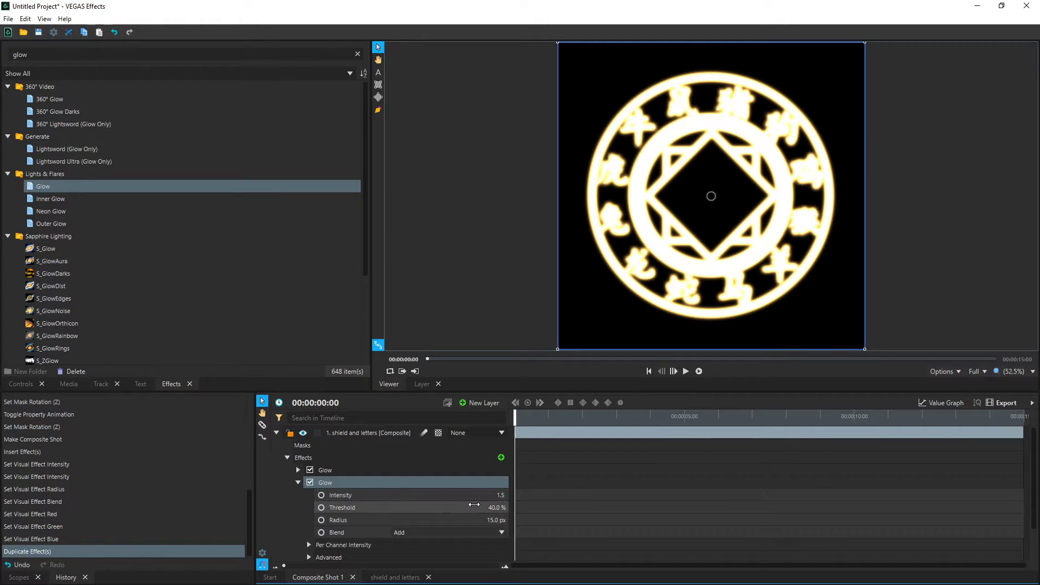
click(501, 496)
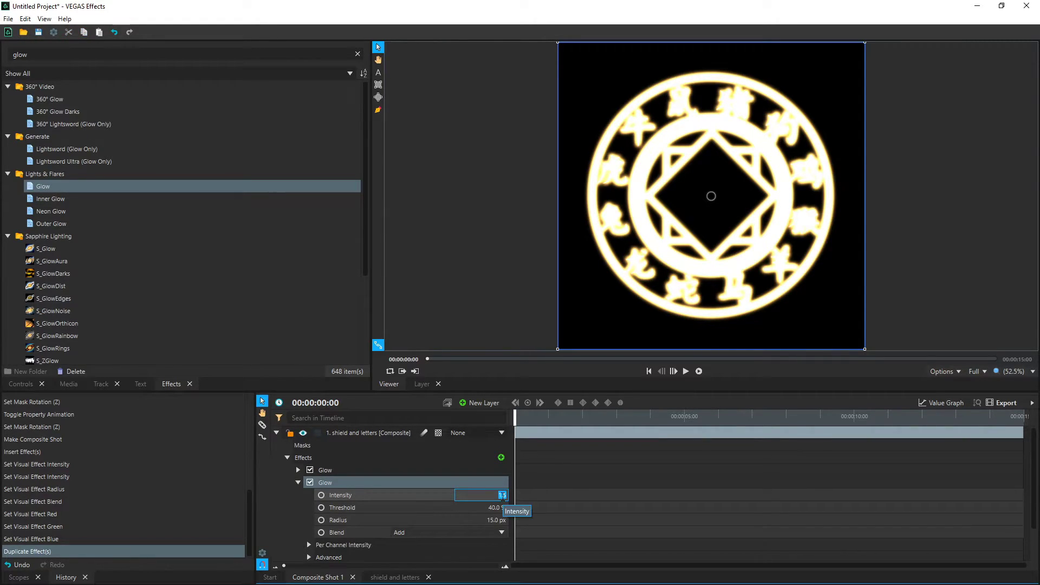
text(0.7)
key(Return)
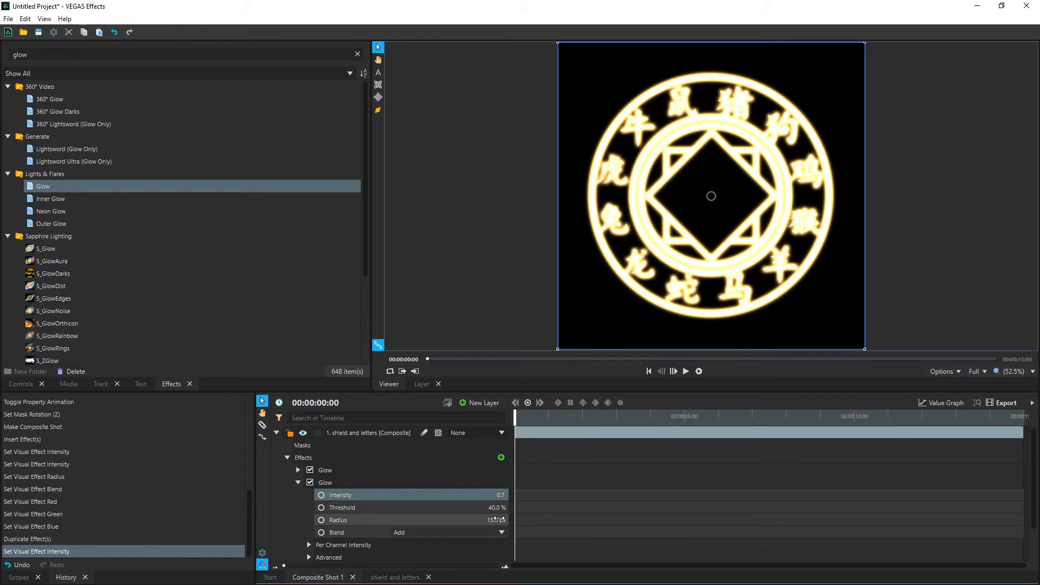
click(495, 520)
key(Return)
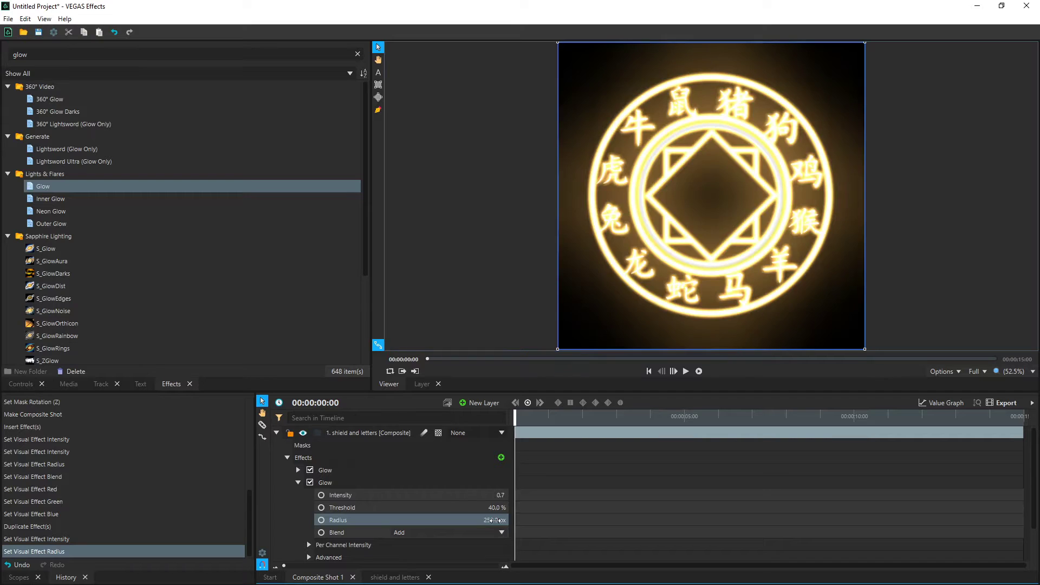
Shift the second Glow towards orange-red by setting its per-channel Green intensity to 0.5 and reducing its Blue intensity
scroll(311, 519, down, 1)
click(308, 509)
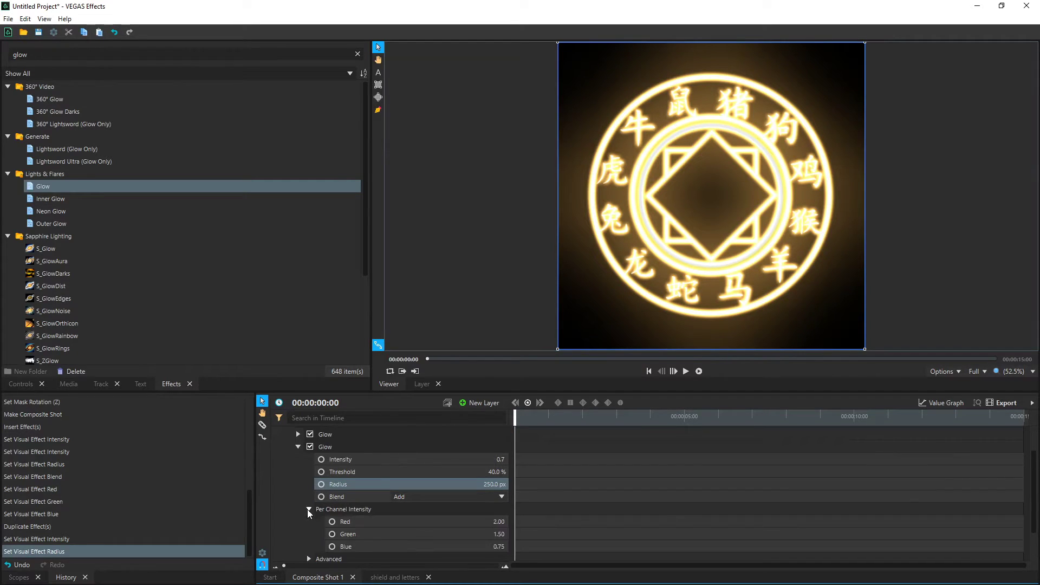
click(499, 534)
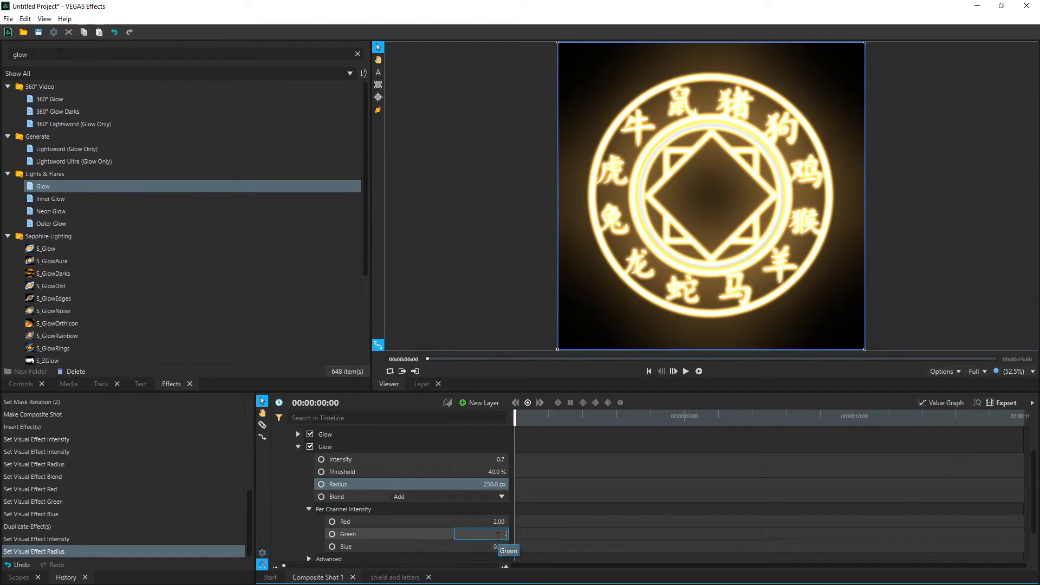
text(0.5)
key(Return)
click(499, 547)
key(Return)
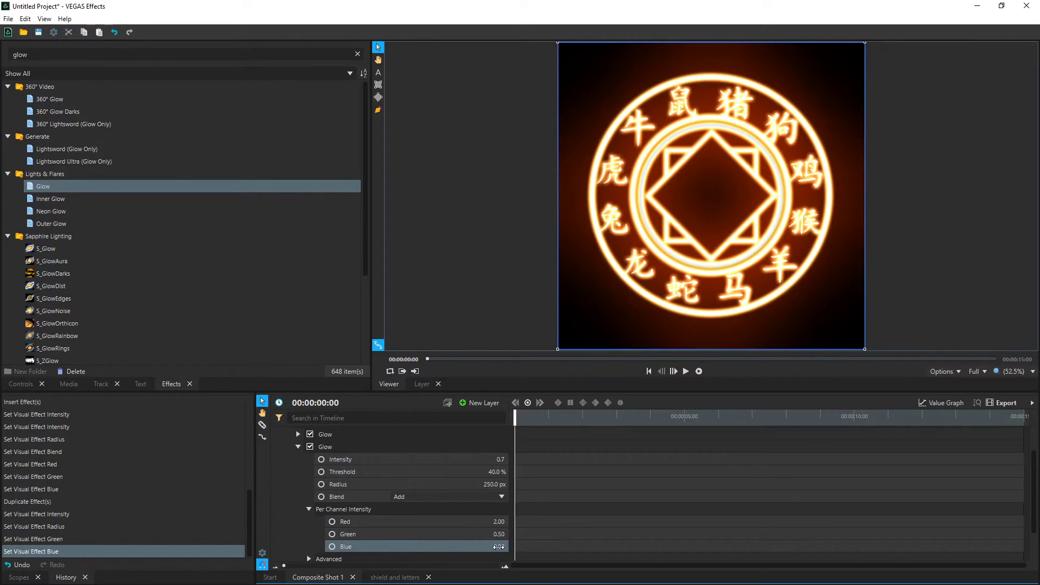
key(space)
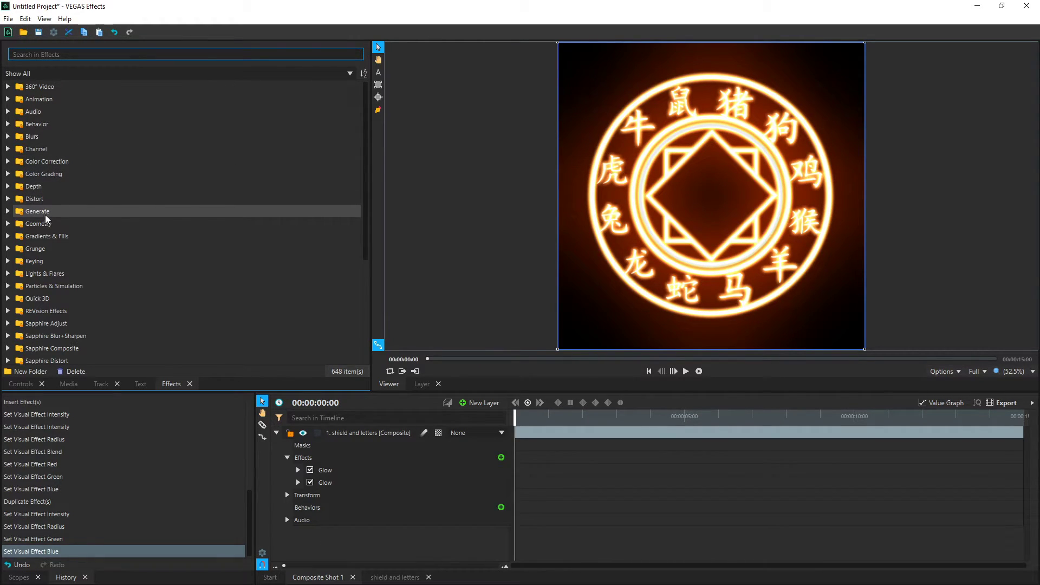
Add the Energy Distortion effect from the Distort group to the shield and letters layer
click(8, 199)
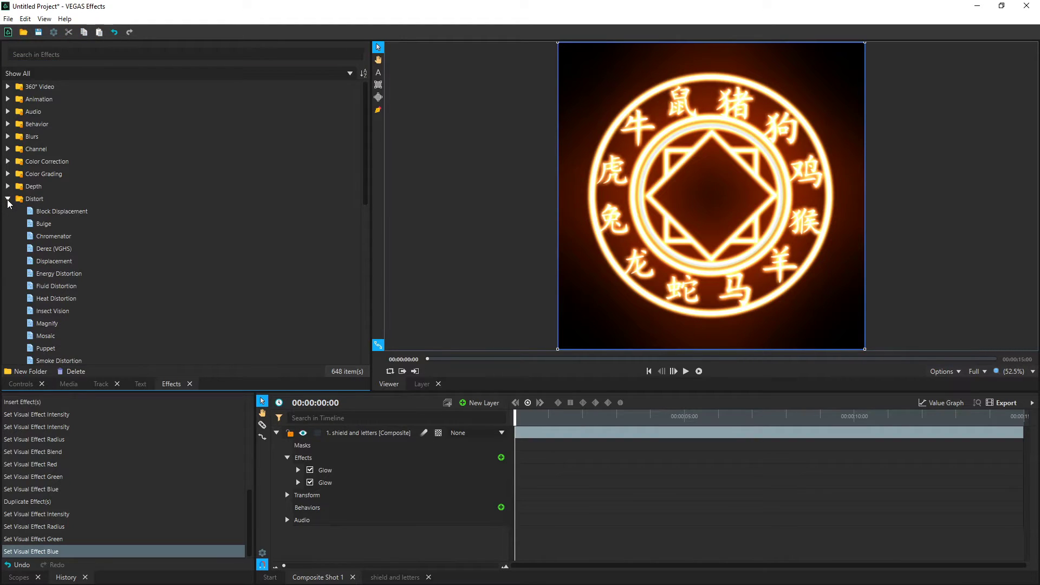
click(61, 278)
click(66, 288)
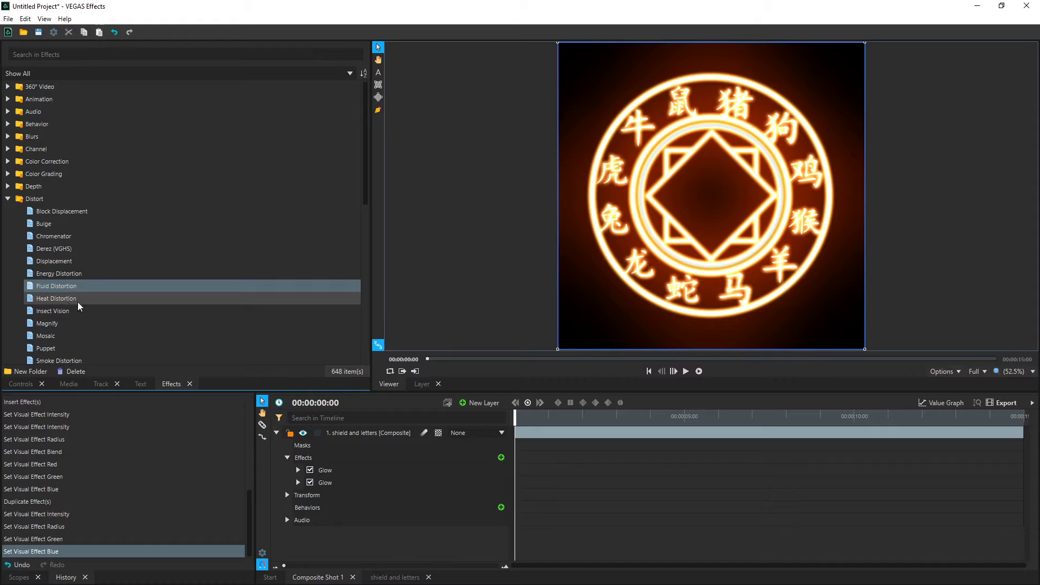
click(75, 300)
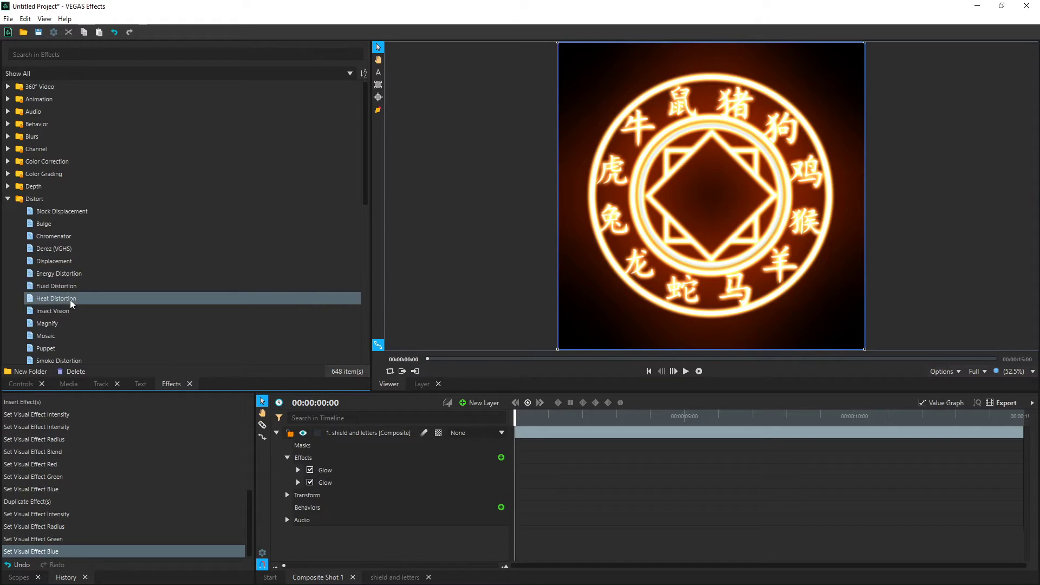
click(63, 278)
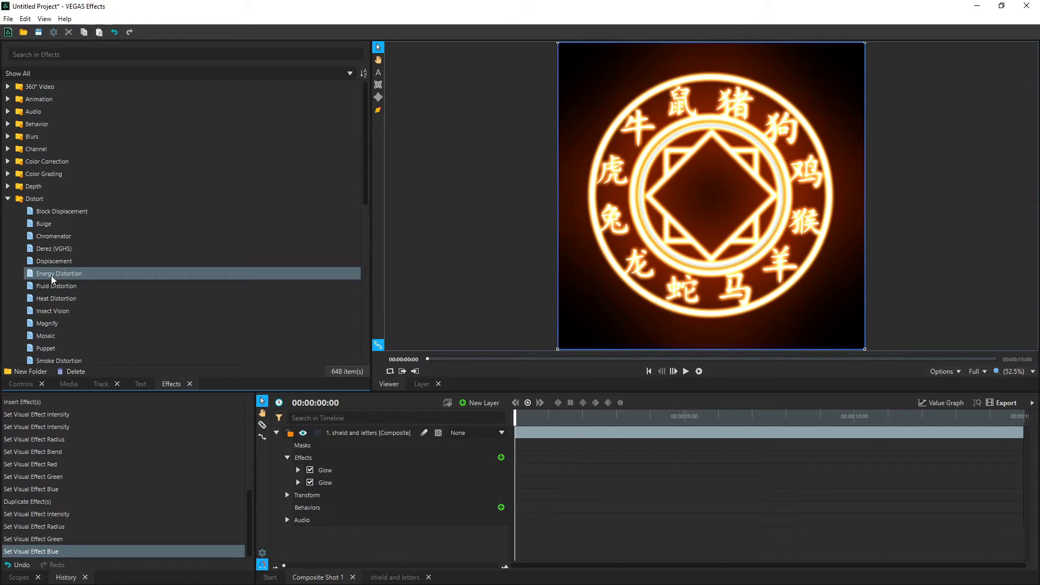
drag(355, 438, 353, 434)
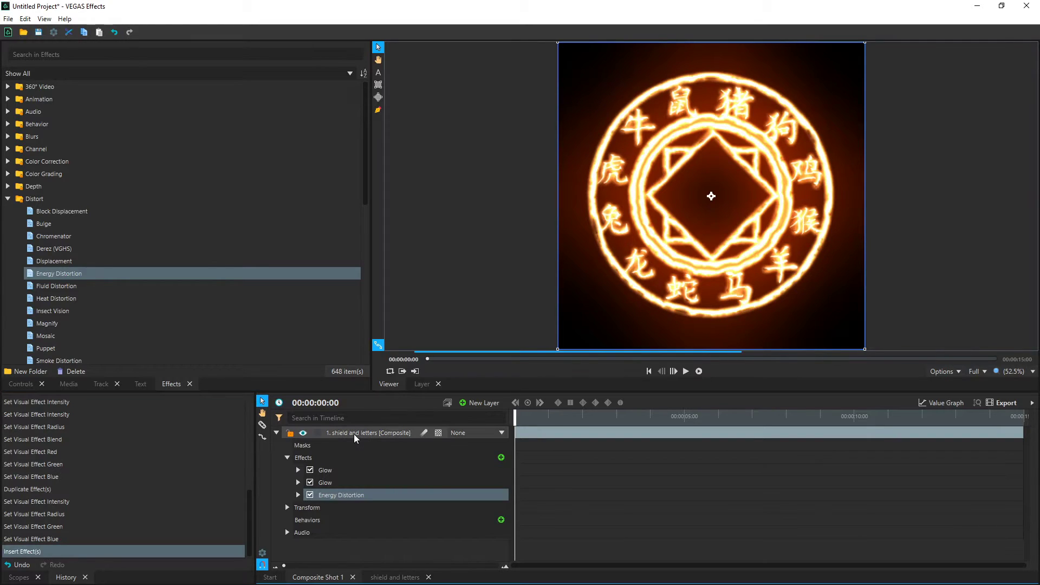
Play back the distorted shield animation and return the playhead to the start
key(space)
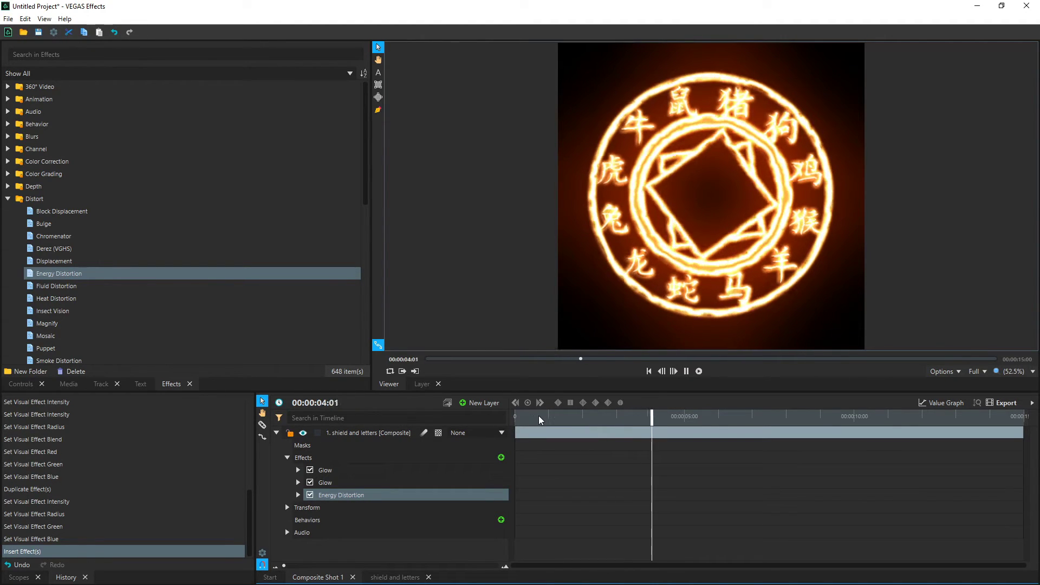
click(710, 195)
key(space)
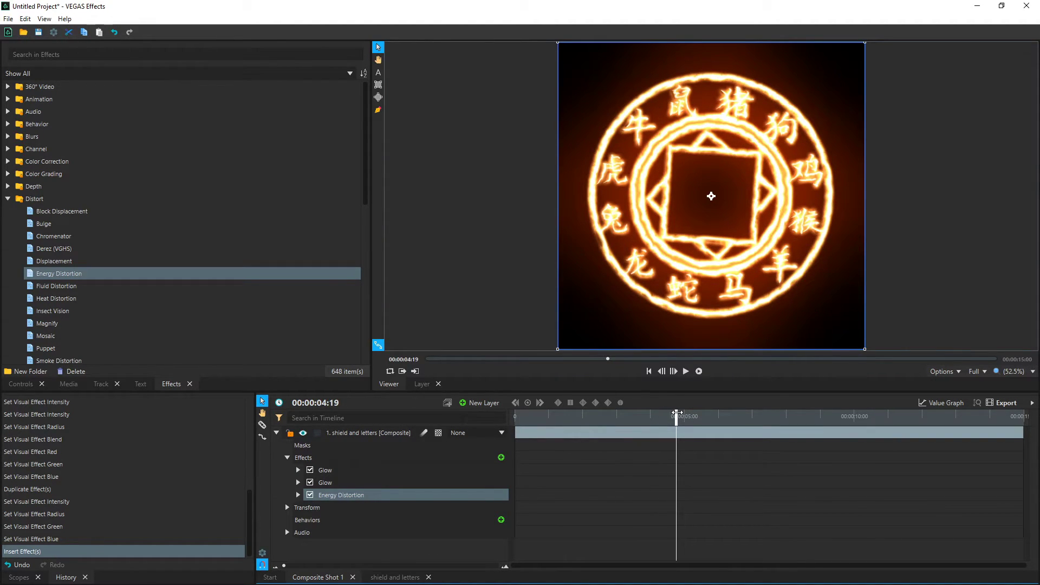
drag(677, 413, 517, 416)
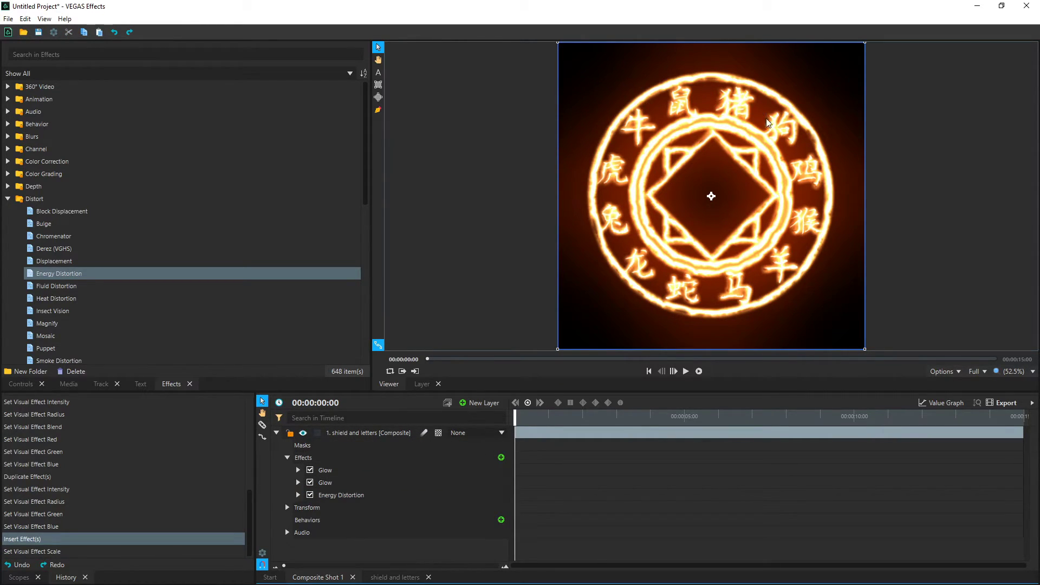
Resize the shield and letters composite shot to 2080 by 2080 pixels
click(398, 578)
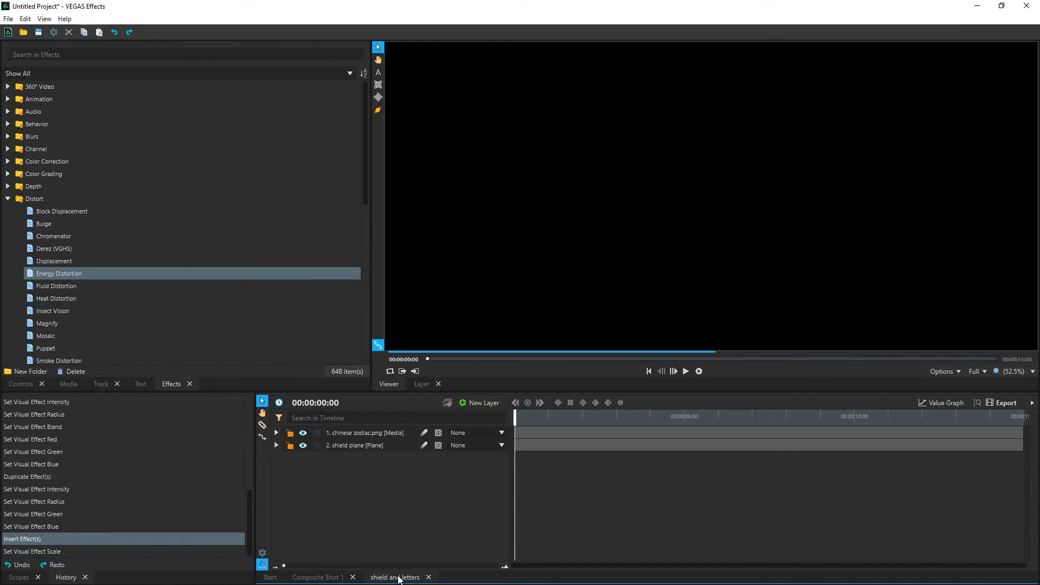
click(265, 551)
click(497, 235)
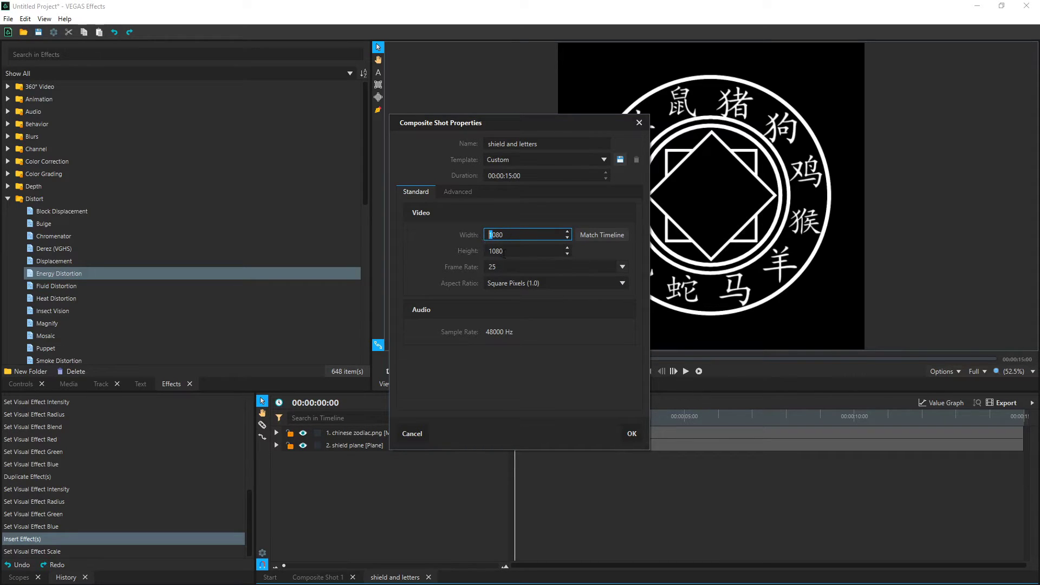
text(2)
drag(494, 250, 474, 254)
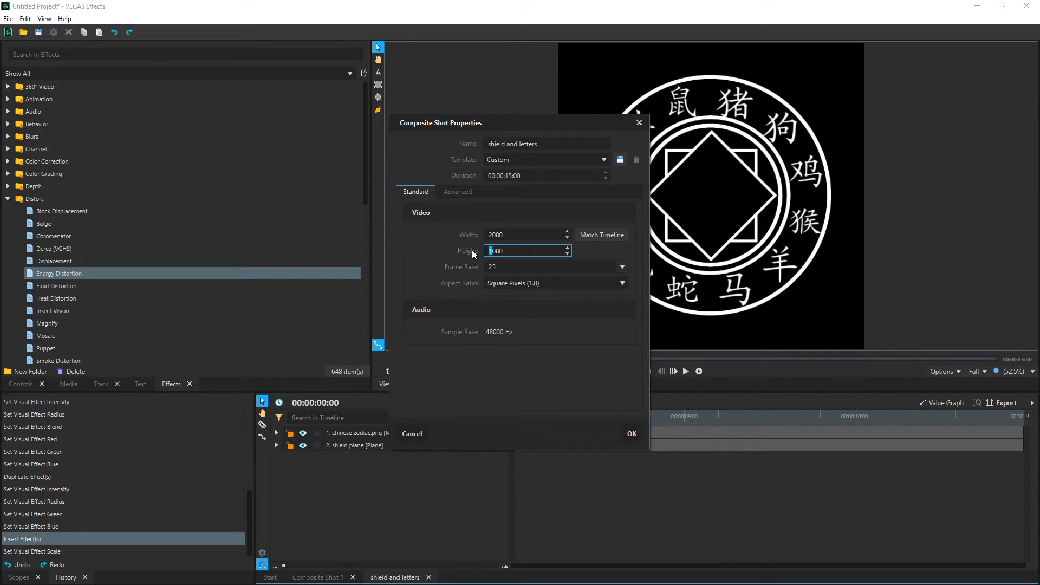
click(632, 434)
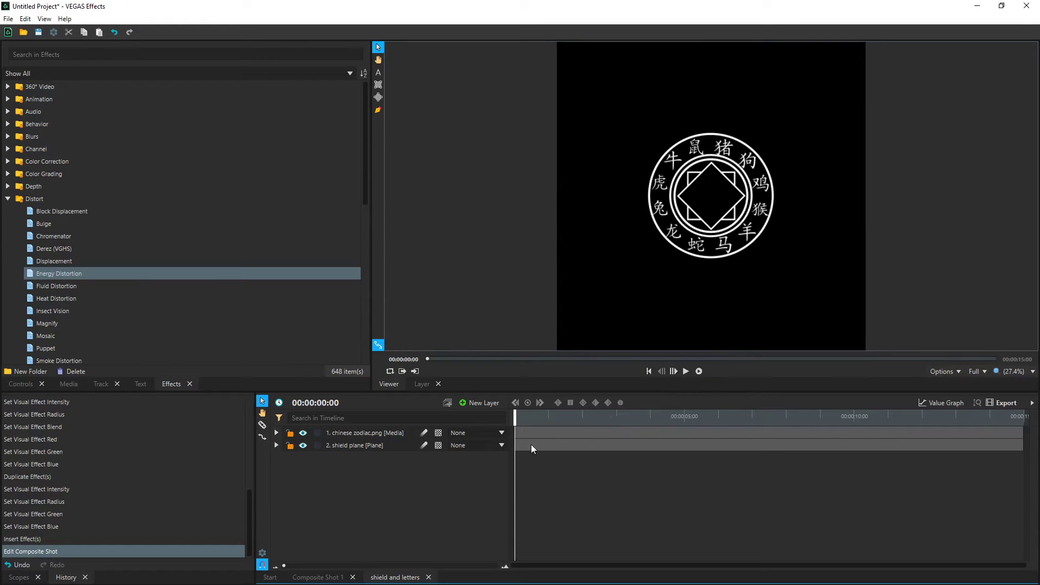
Resize Composite Shot 1 to 2080 by 2080 pixels, play the animation and return to its start
click(319, 578)
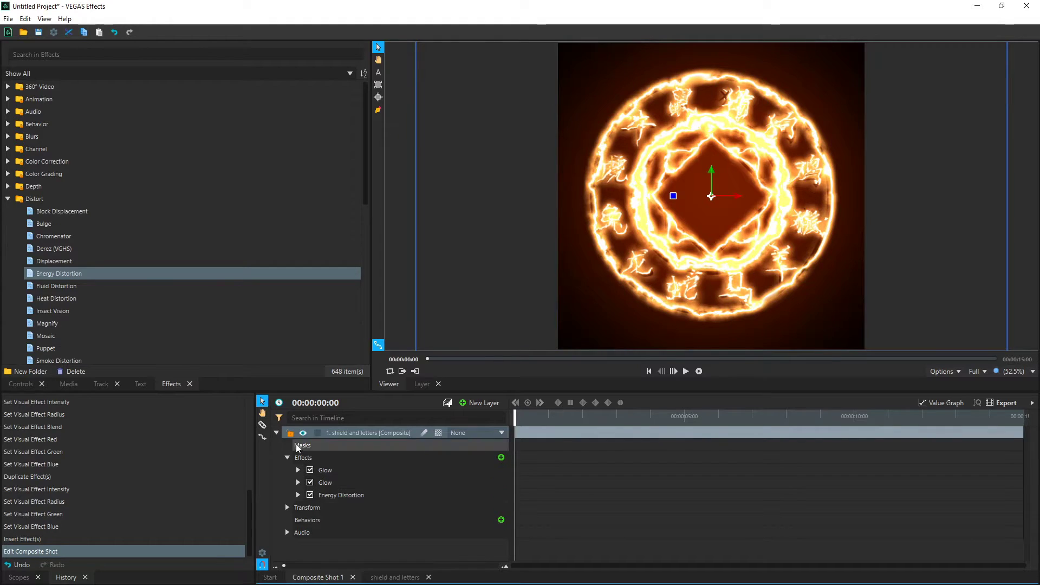
click(262, 553)
drag(493, 235, 485, 237)
text(2080)
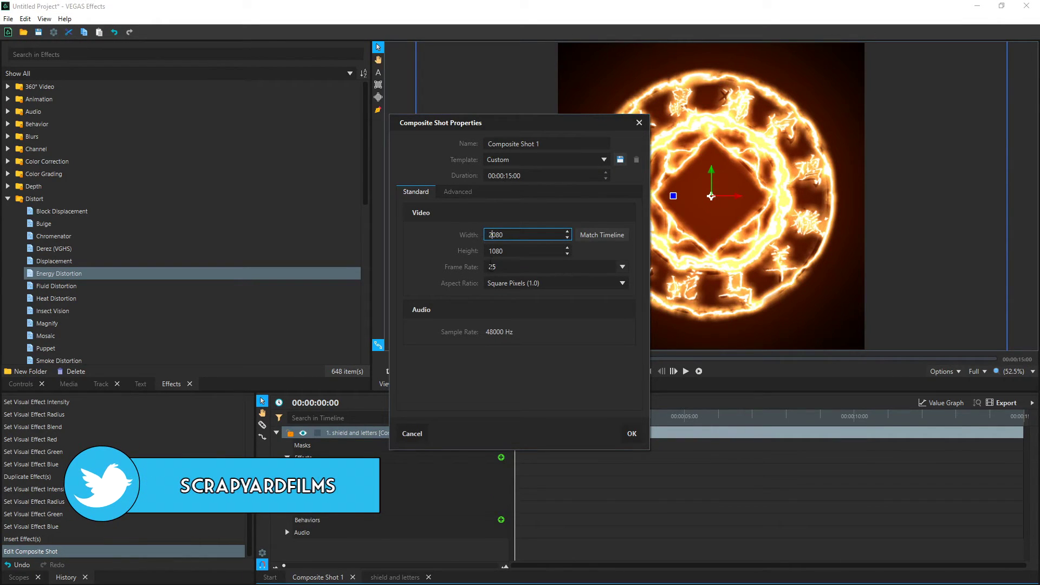
key(Tab)
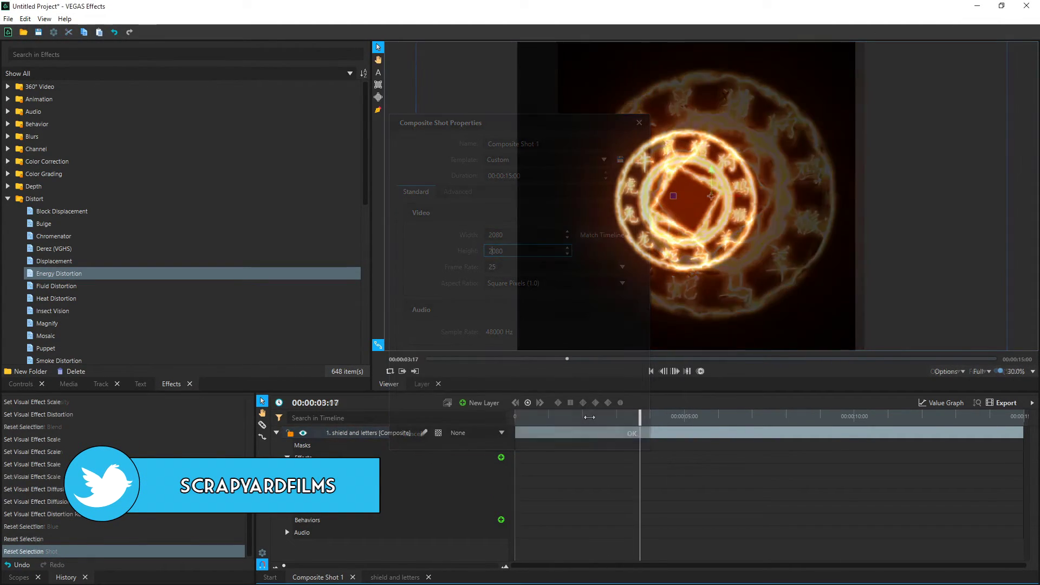
key(space)
key(Home)
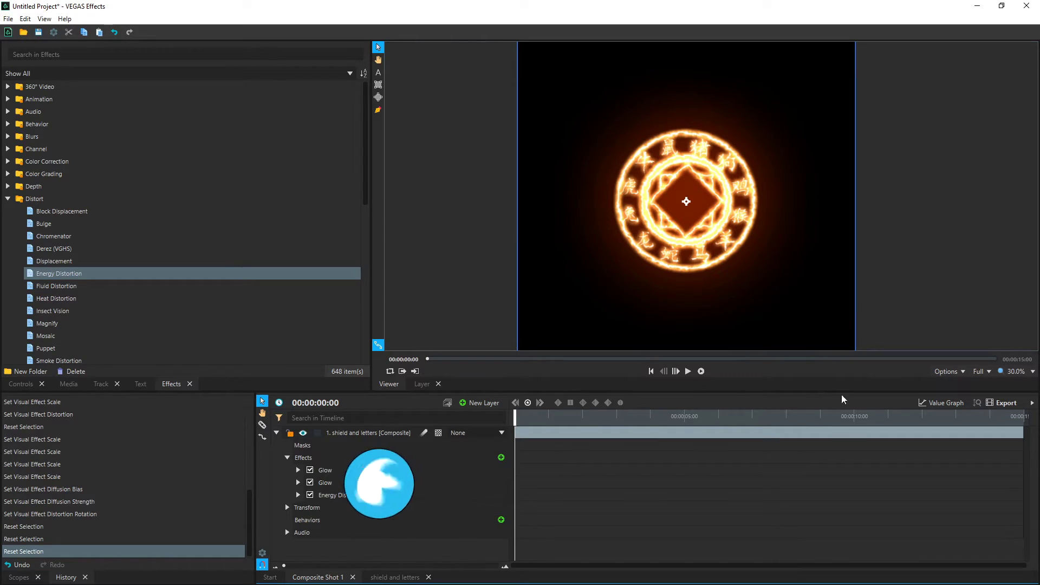
Queue the In-Out area of Composite Shot 1 for export as an image sequence with the 1080p 24fps Lower Thirds preset
click(997, 401)
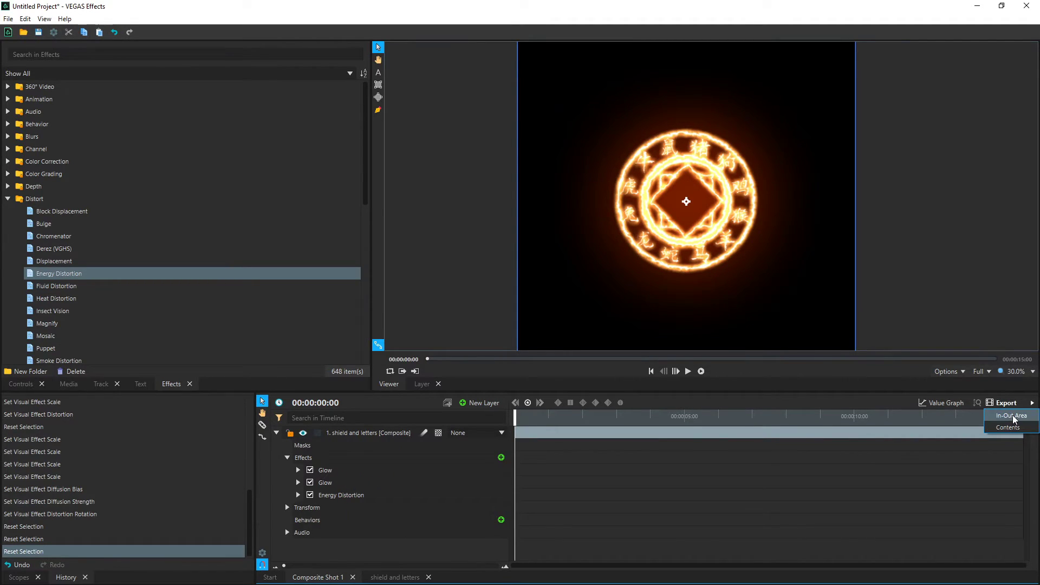
click(1011, 415)
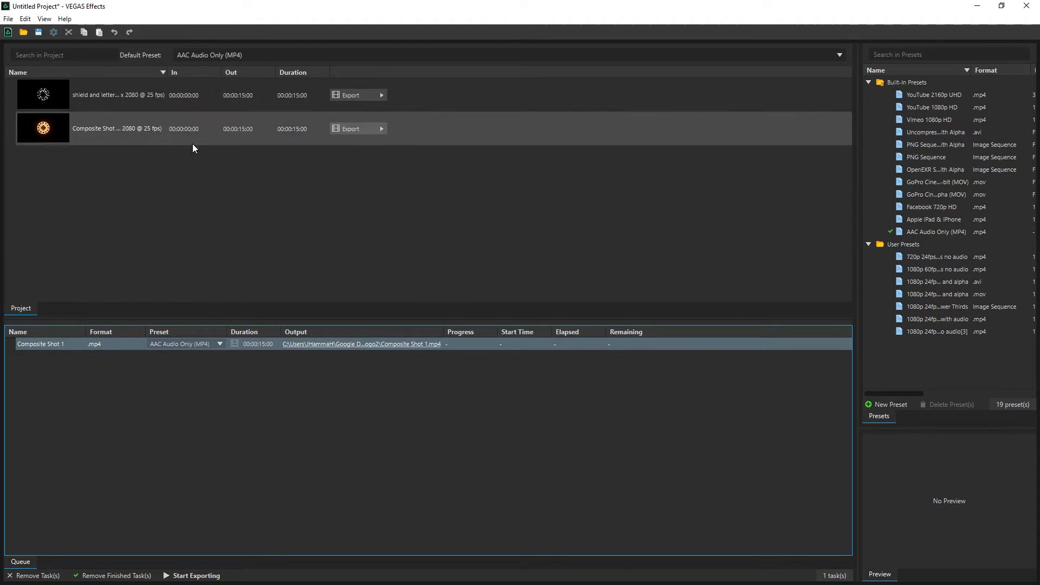
click(187, 129)
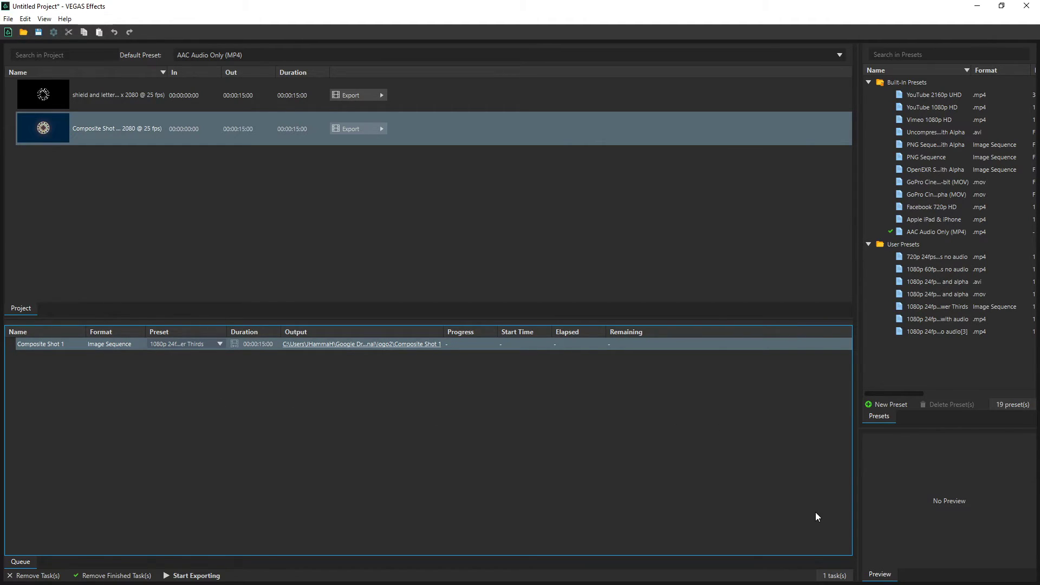
Direct the queued export to a new folder named "shield img seq" and start exporting
click(405, 344)
right_click(153, 115)
mouse_move(207, 230)
click(301, 232)
text(shield img seq)
key(Return)
key(Return)
click(423, 286)
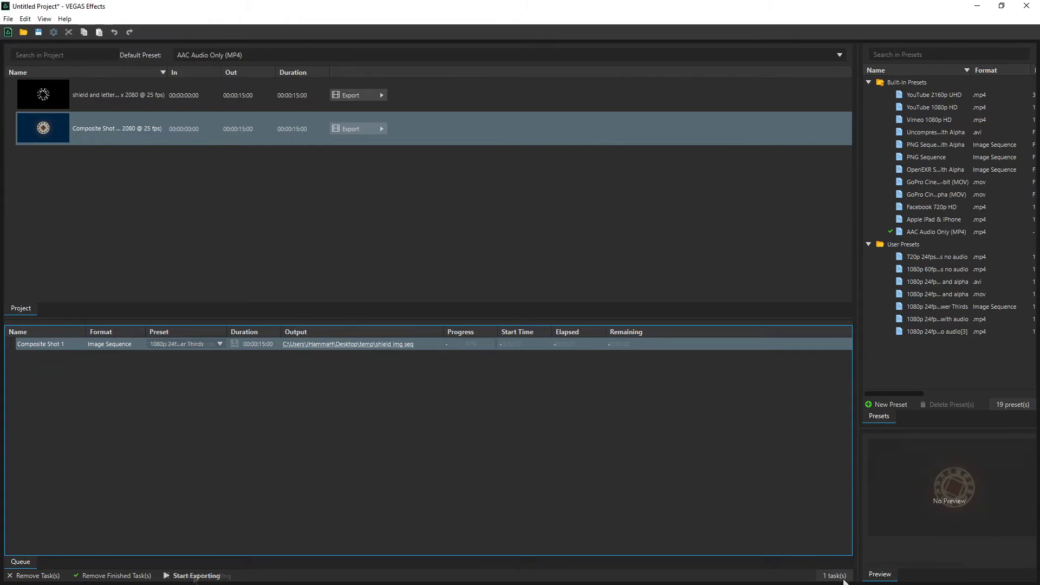
click(194, 576)
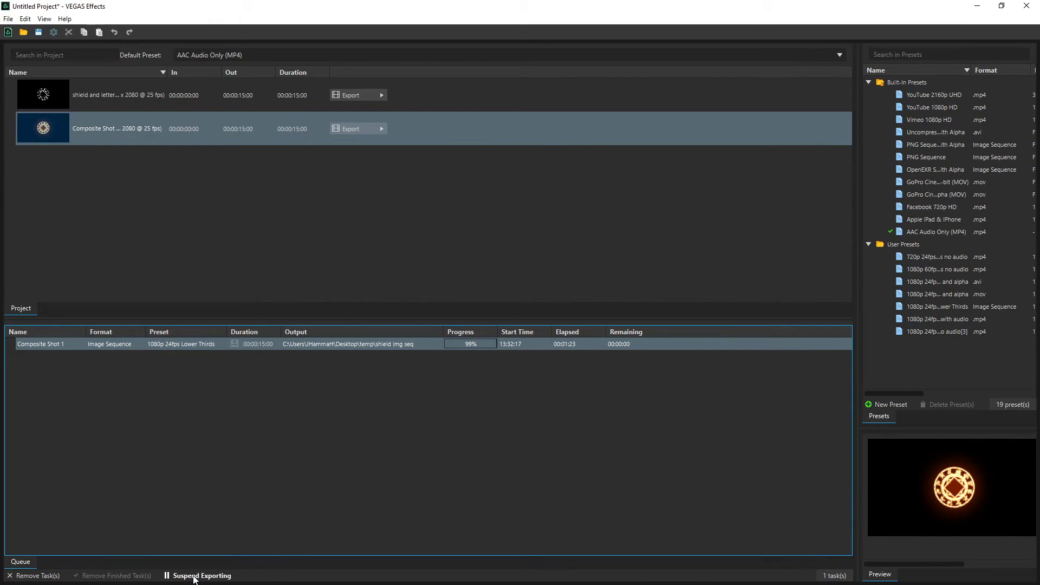
Import the P1080166.MP4 footage, place it on a timeline, and park the playhead at about 00;00;44;49, where the palms meet
drag(806, 328, 209, 249)
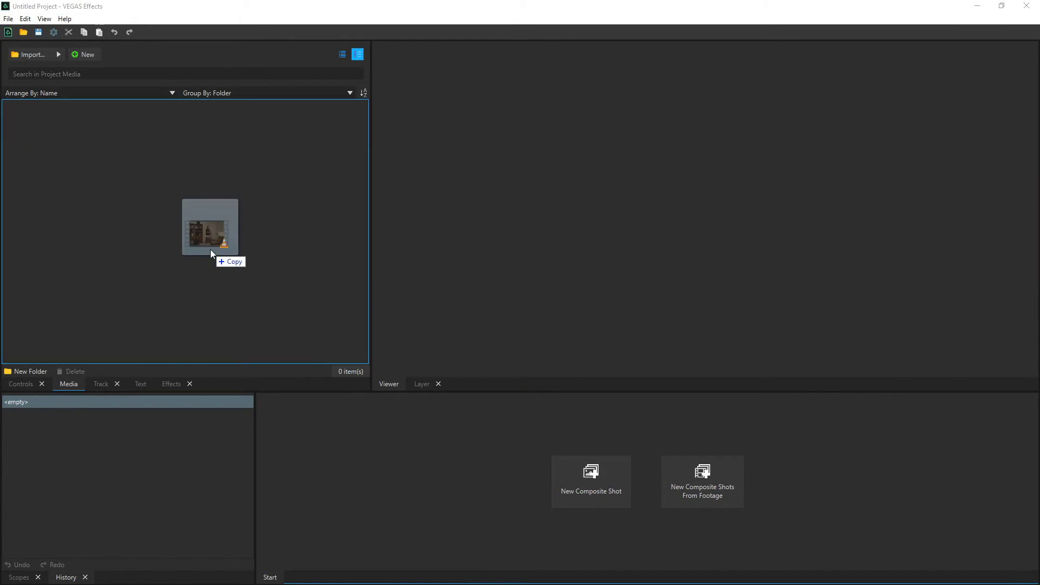
drag(114, 120, 359, 444)
drag(512, 416, 875, 387)
click(685, 372)
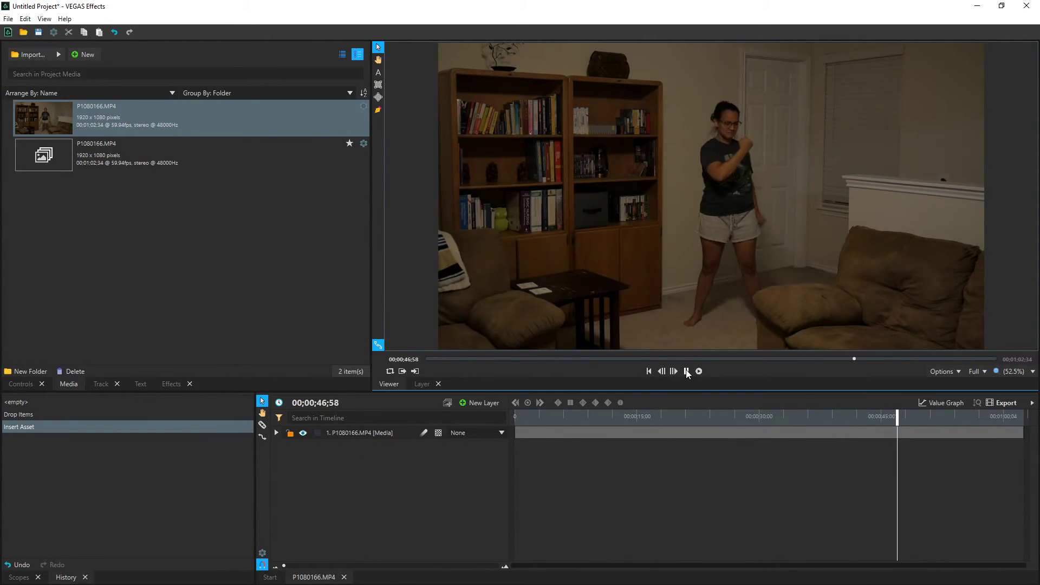
drag(913, 416, 879, 416)
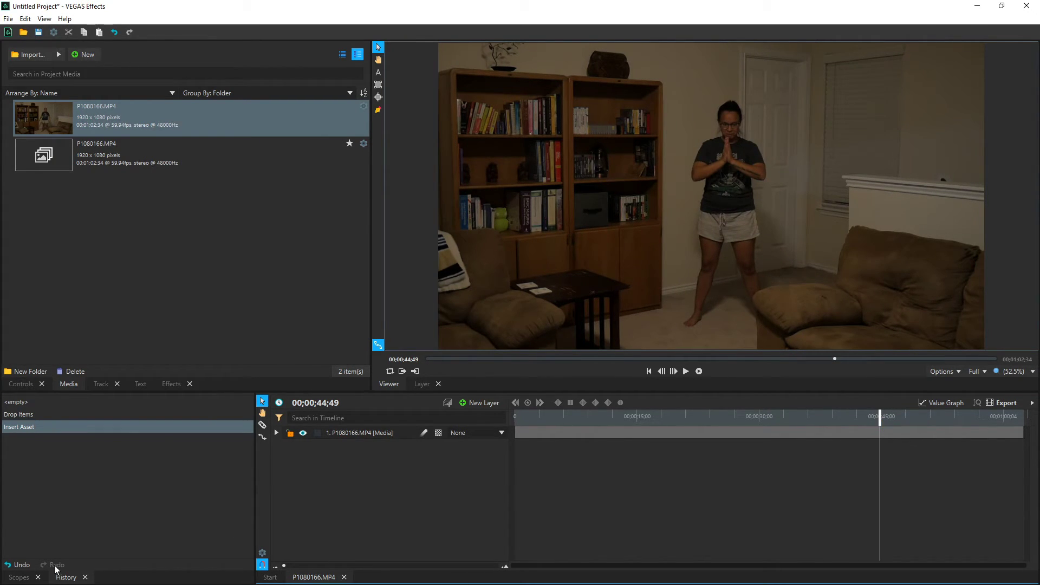
Import the exported shield img seq image sequence into the project media
click(56, 54)
click(81, 77)
click(423, 287)
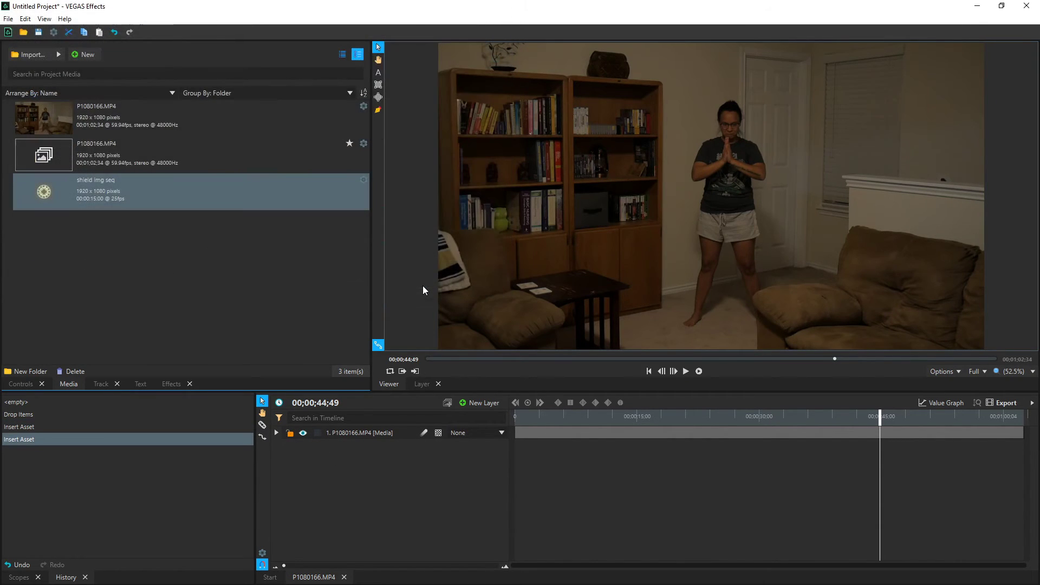
Move the shield point to the performer's torso and raise the shield img seq layer over the clasped hands
drag(737, 199, 755, 199)
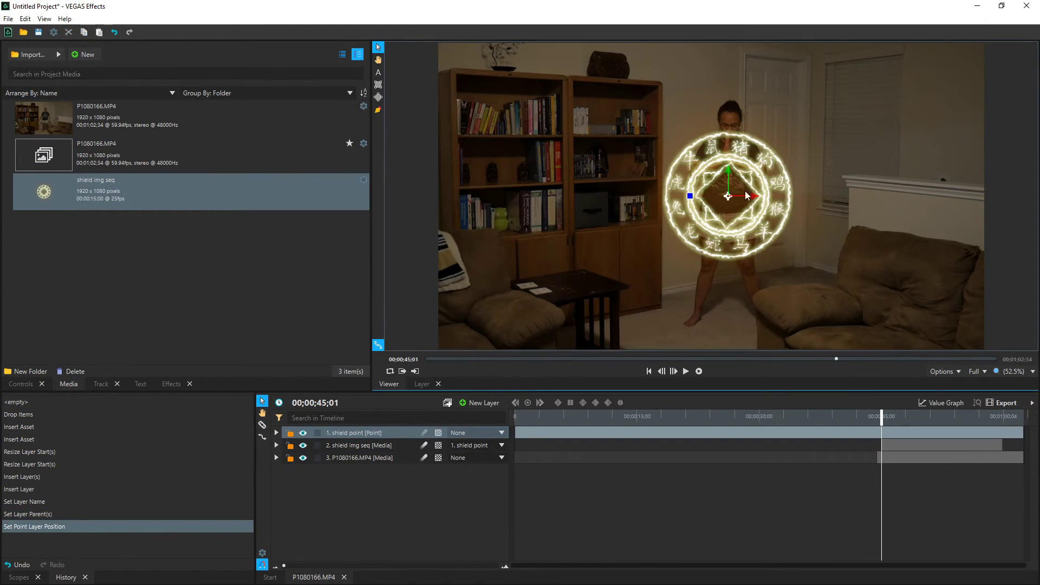
drag(726, 174, 726, 132)
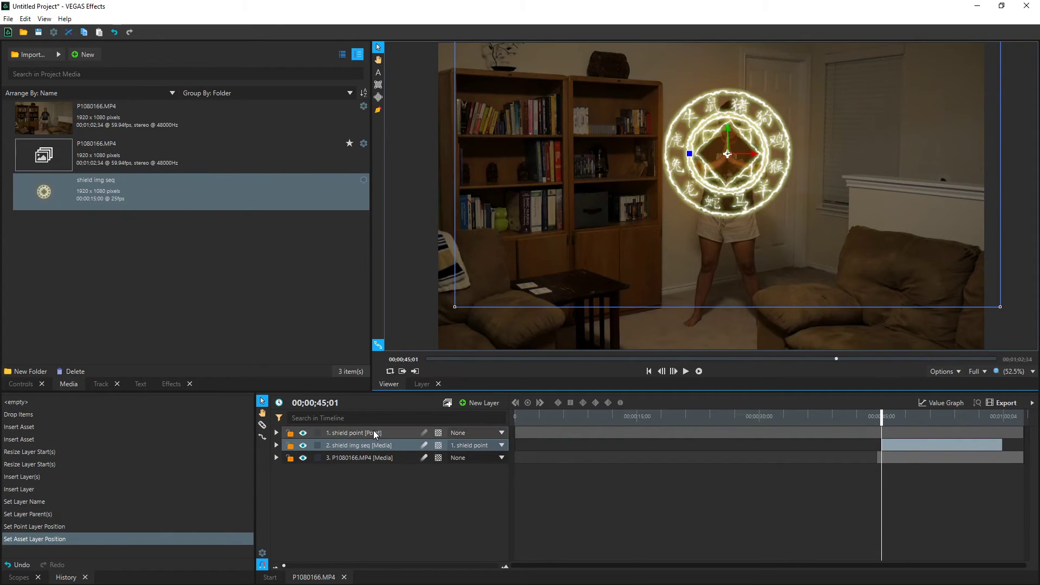
click(371, 432)
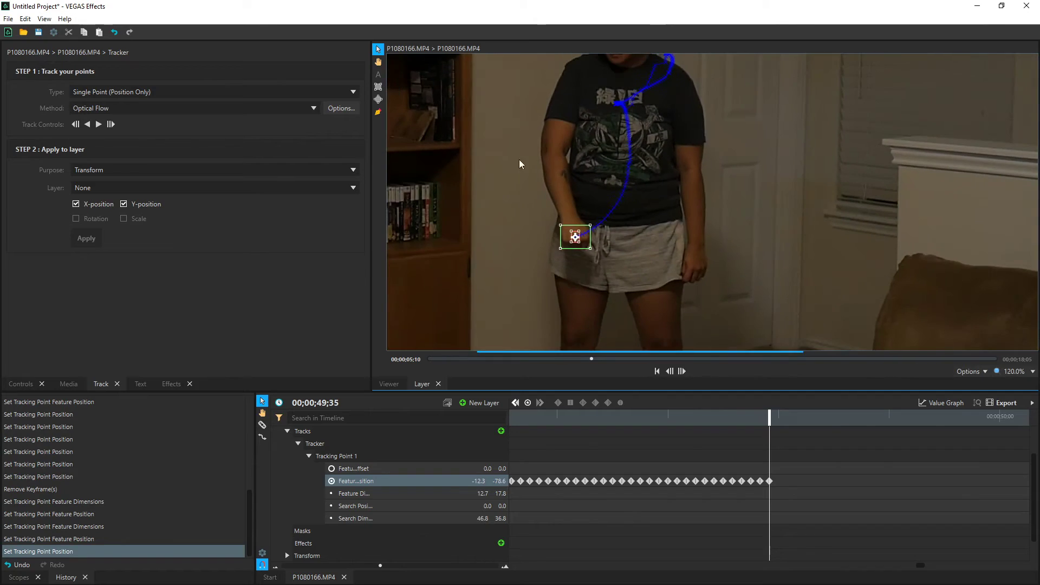
Track the performer's hand in the P1080166.MP4 layer with a Single Point (Position Only) Optical Flow tracker
click(99, 125)
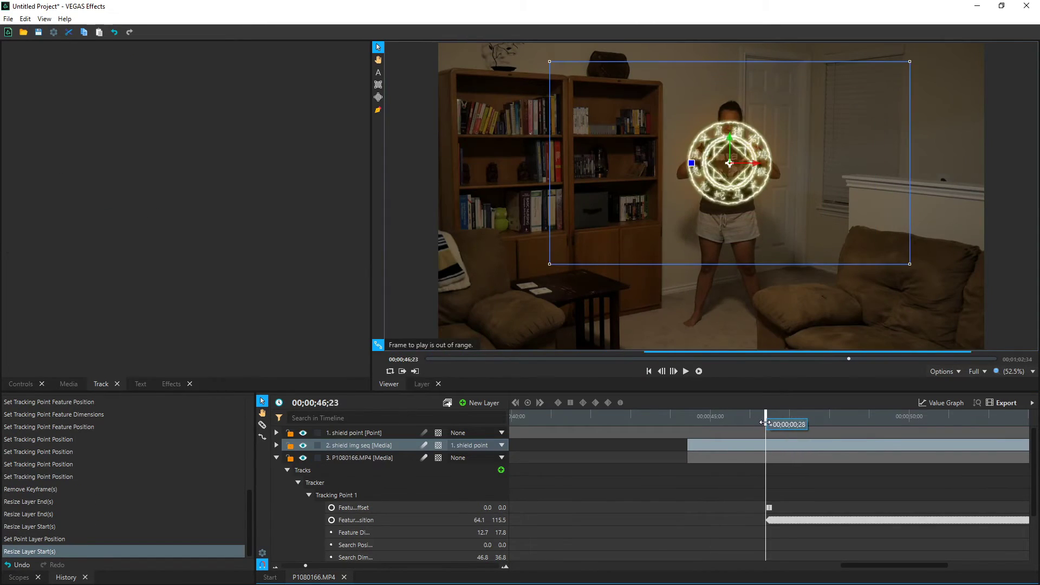
mouse_move(766, 424)
mouse_down()
mouse_move(785, 430)
mouse_move(768, 425)
mouse_up()
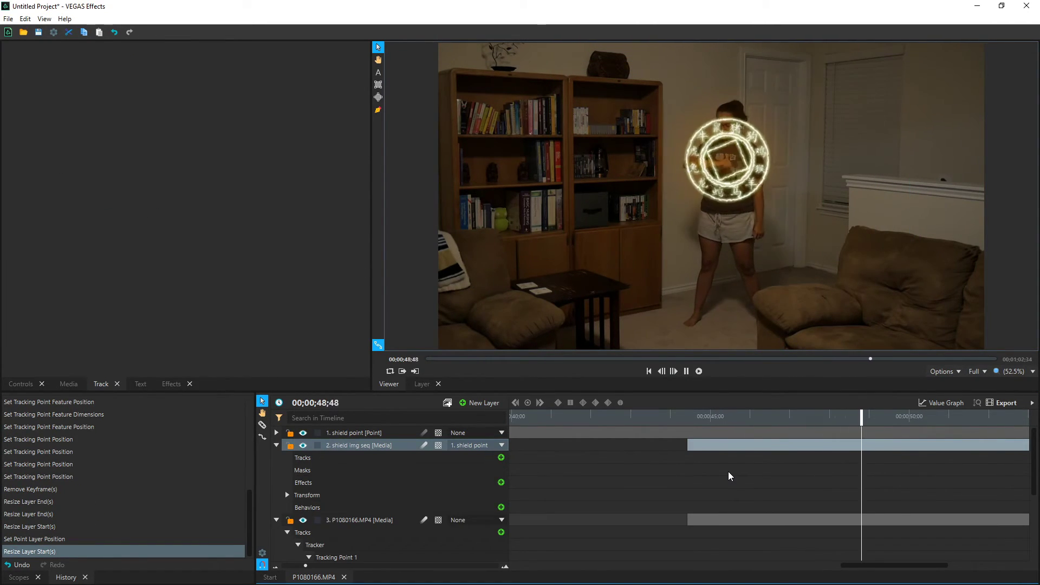
Enable motion blur on the shield img seq layer and scrub back to about 00;00;46;34
key(space)
click(425, 445)
drag(973, 419, 765, 419)
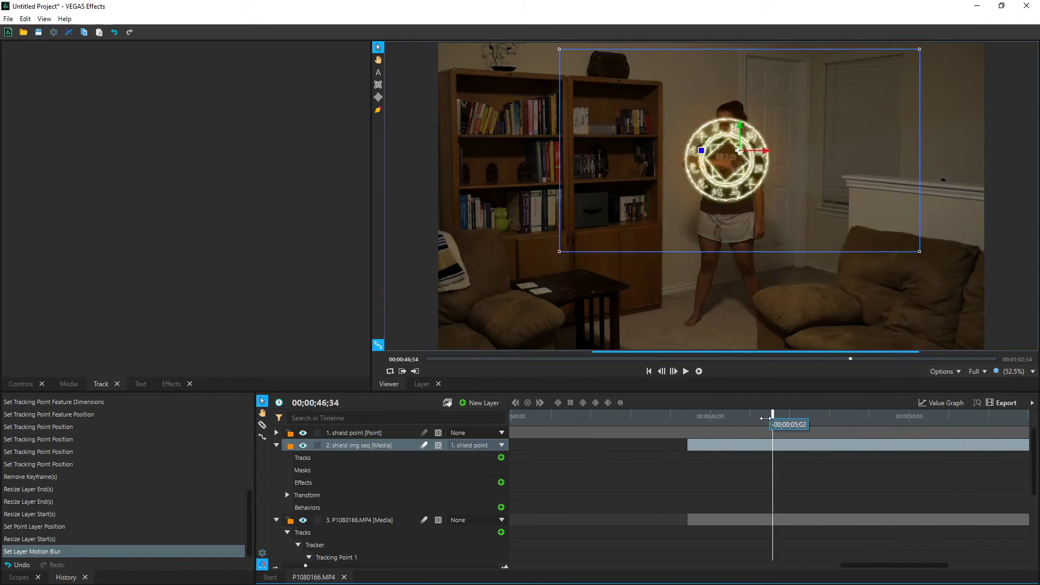